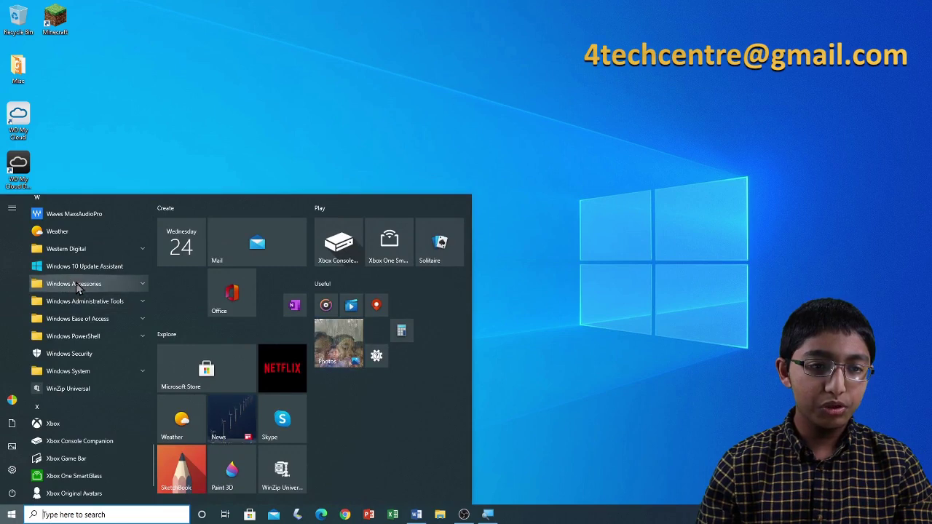
Launch Paint from the Start menu's Windows Accessories folder
click(76, 286)
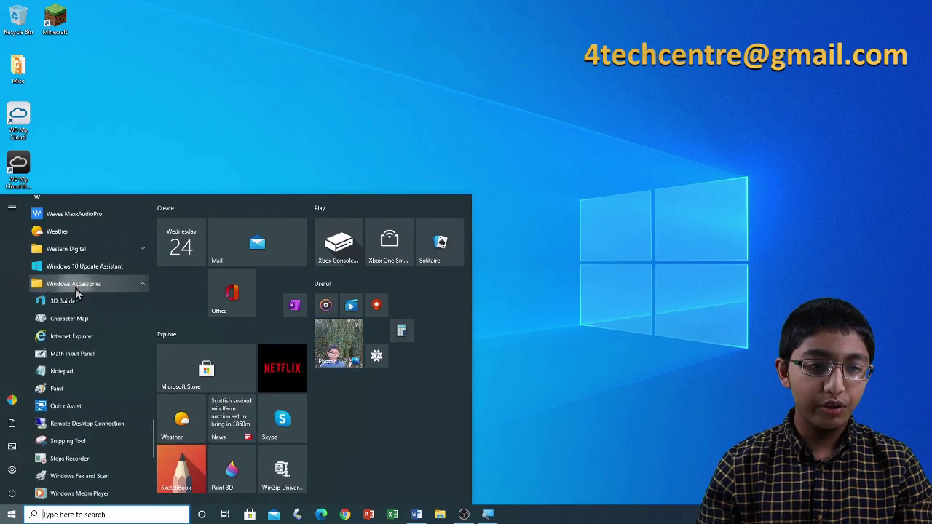
click(61, 390)
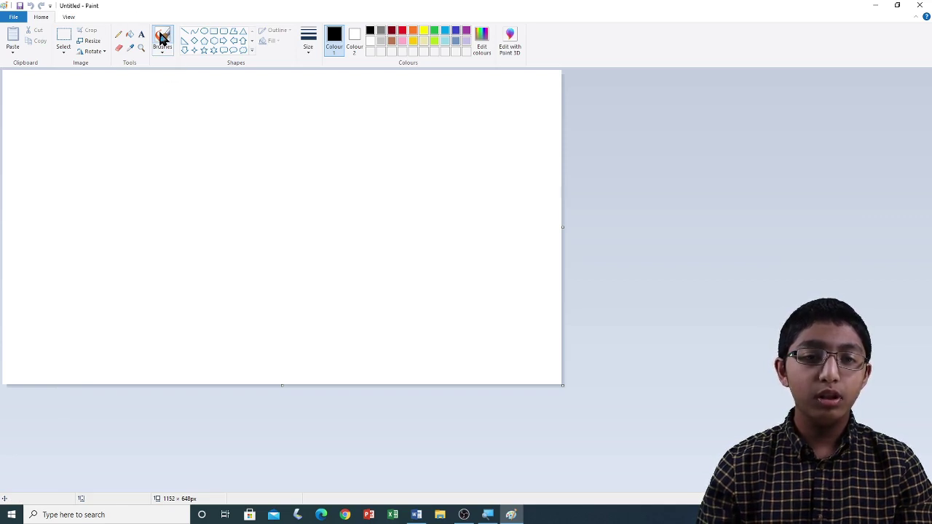
Set Colour 1 to black and brush a freehand rectangle, circle, oval and square at left
click(335, 36)
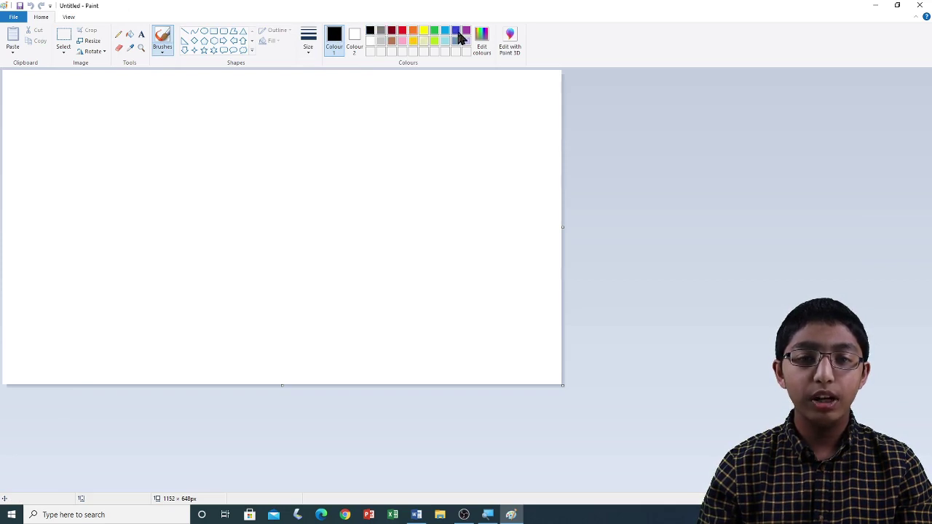
click(371, 33)
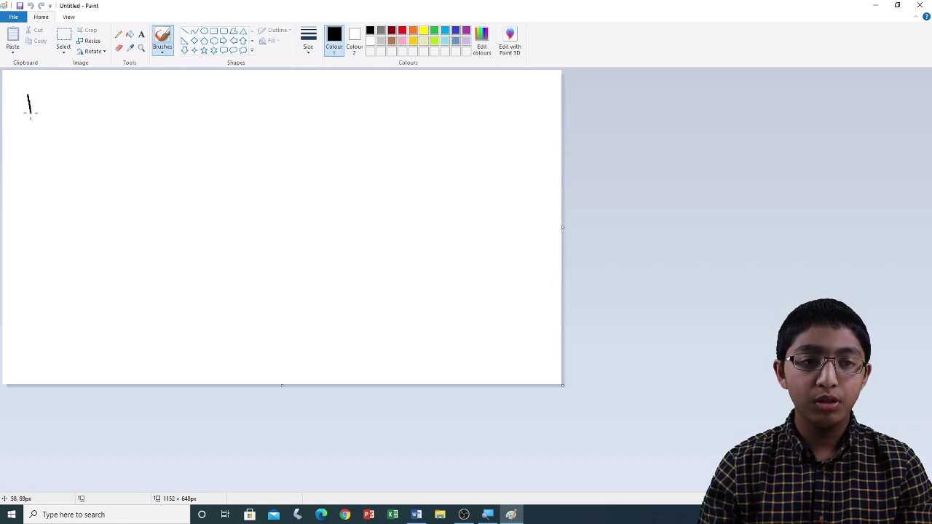
mouse_move(29, 111)
mouse_down()
mouse_move(83, 131)
mouse_move(80, 100)
mouse_move(22, 96)
mouse_up()
mouse_move(158, 100)
mouse_down()
mouse_move(151, 140)
mouse_move(173, 110)
mouse_move(149, 104)
mouse_up()
mouse_move(73, 181)
mouse_down()
mouse_move(58, 206)
mouse_move(80, 178)
mouse_move(67, 186)
mouse_up()
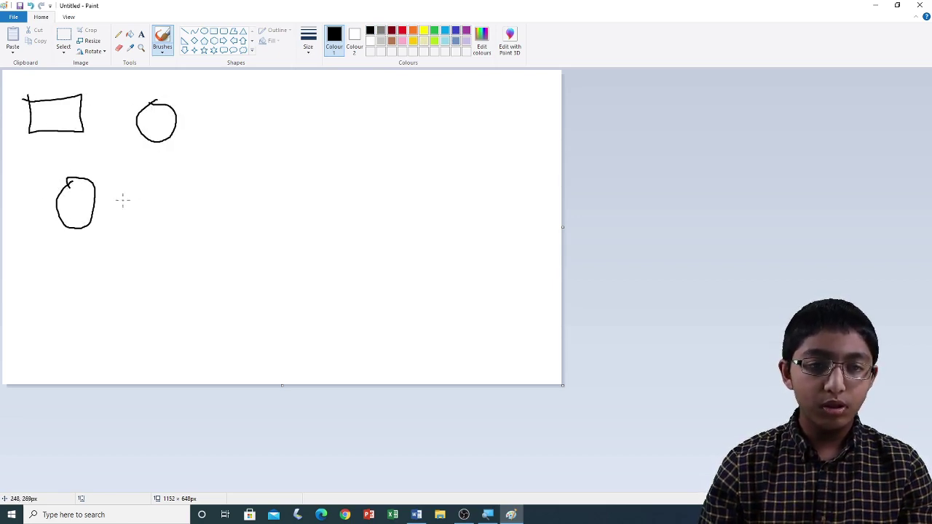
mouse_move(149, 179)
mouse_down()
mouse_move(167, 213)
mouse_move(181, 196)
mouse_move(155, 180)
mouse_up()
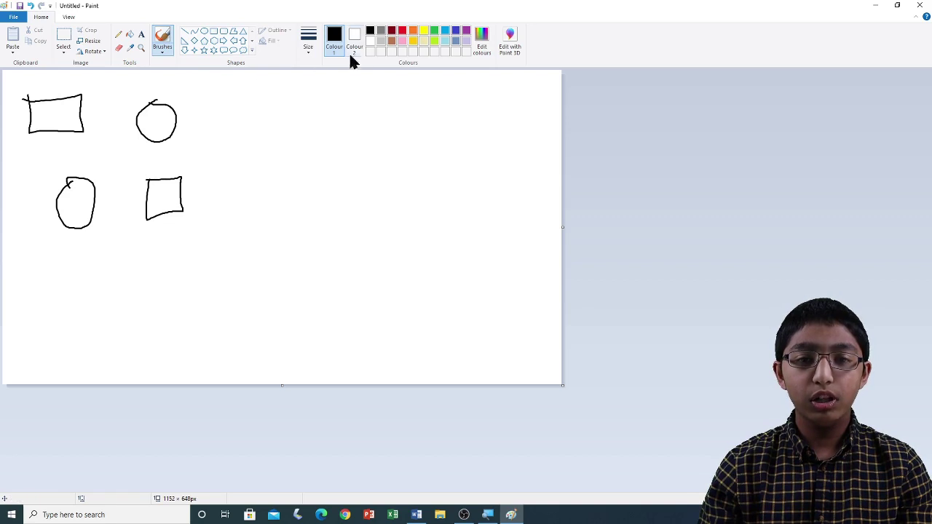
Switch to red and brush two triangles, a circle and a square on the right
click(402, 31)
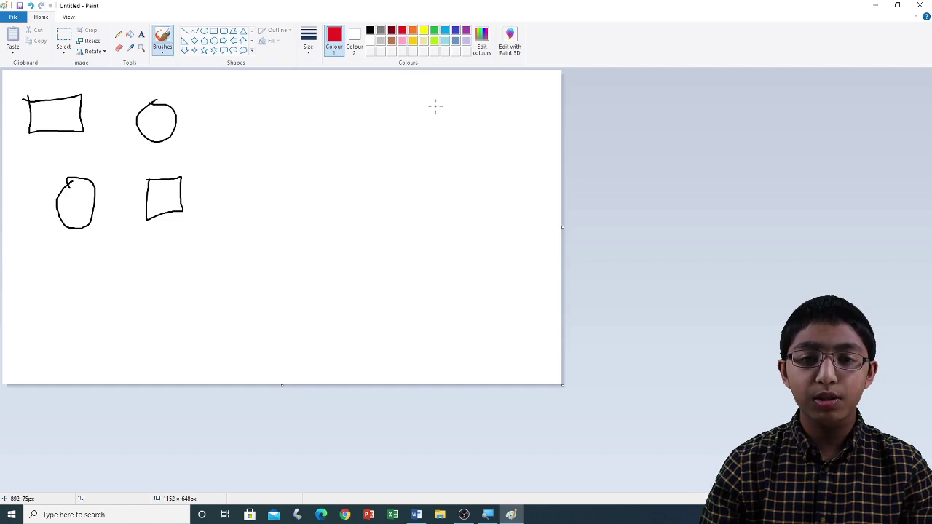
mouse_move(433, 100)
mouse_down()
mouse_move(421, 131)
mouse_move(458, 131)
mouse_move(433, 102)
mouse_up()
mouse_move(489, 107)
mouse_down()
mouse_move(516, 124)
mouse_move(492, 107)
mouse_up()
mouse_move(485, 194)
mouse_down()
mouse_move(486, 226)
mouse_move(516, 224)
mouse_move(485, 194)
mouse_move(419, 208)
mouse_move(454, 204)
mouse_move(437, 184)
mouse_up()
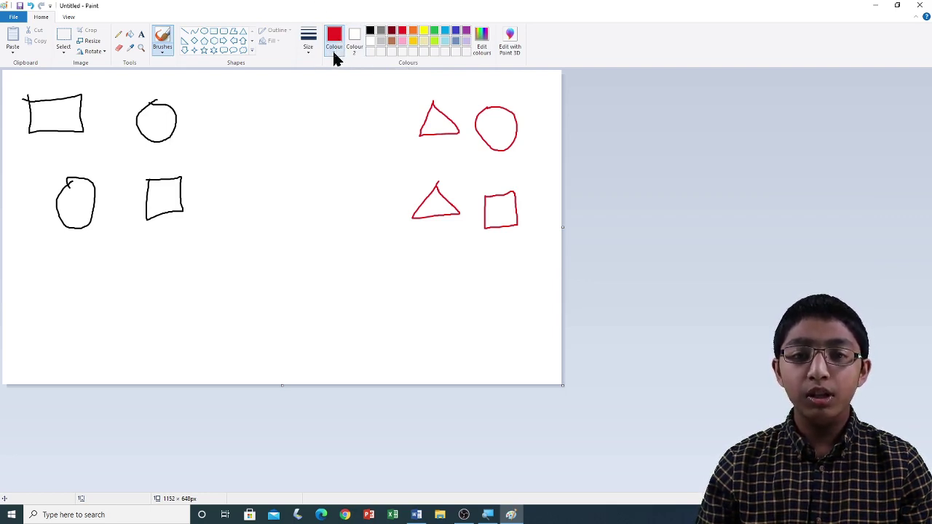
Lighten dark blue in Edit colours to Red 111, Green 111, Blue 255 and accept it
click(482, 48)
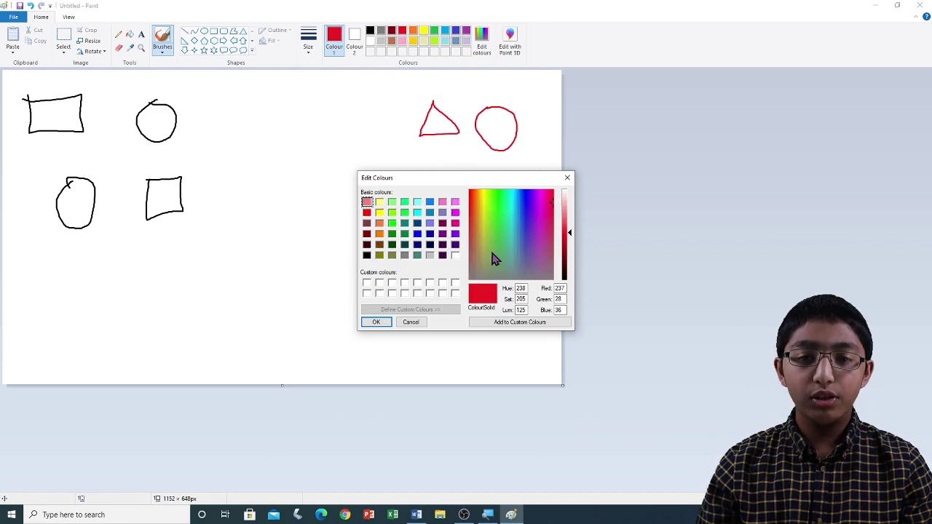
click(429, 235)
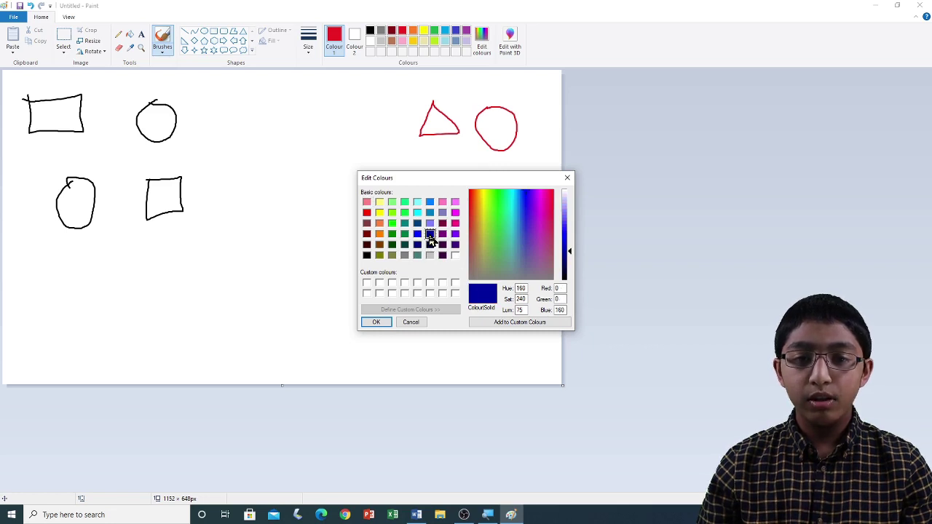
click(571, 251)
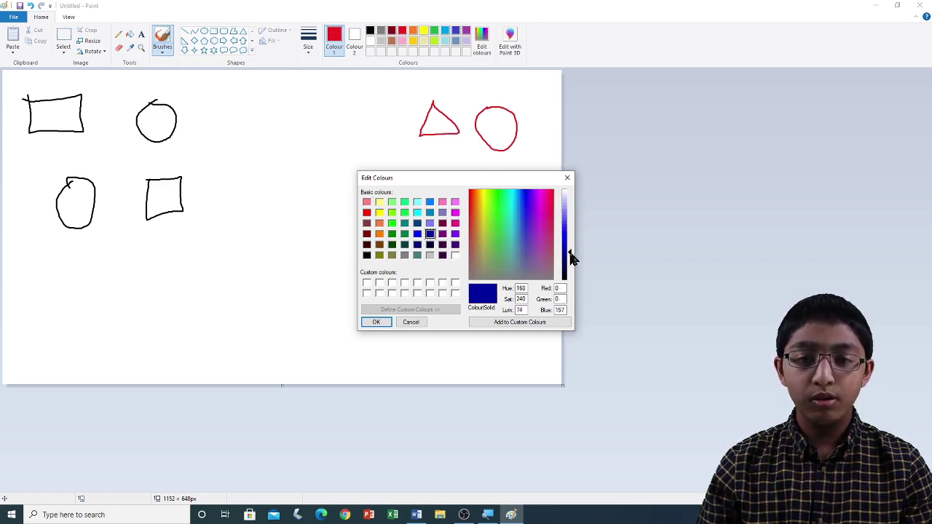
drag(570, 252, 571, 215)
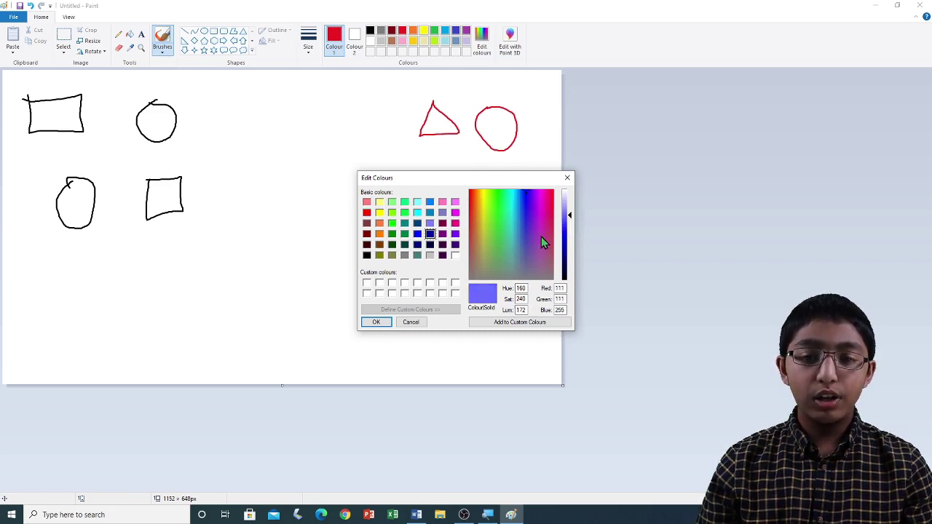
click(383, 323)
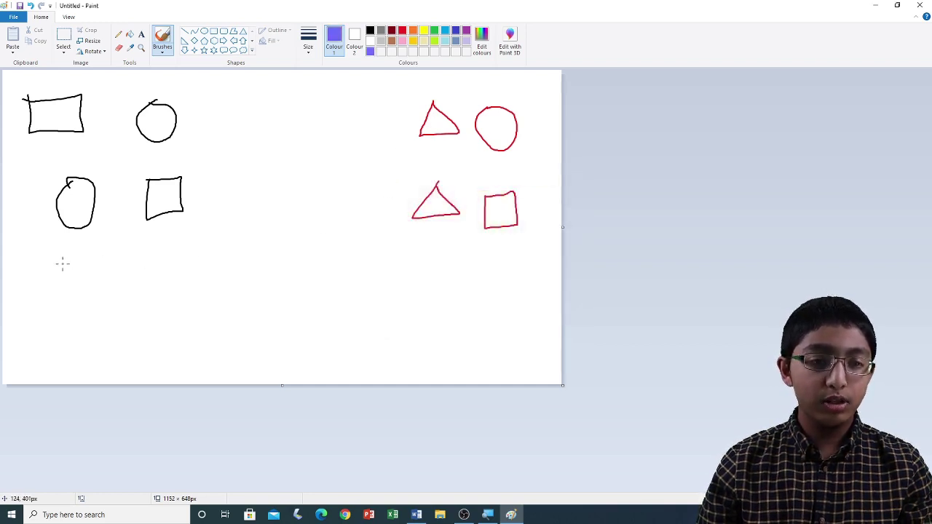
Brush a light-blue triangle, trapezoid, circle and parallelogram below the black shapes
mouse_move(54, 276)
mouse_down()
mouse_move(38, 289)
mouse_move(71, 292)
mouse_move(62, 267)
mouse_up()
mouse_move(128, 266)
mouse_down()
mouse_move(124, 287)
mouse_move(165, 275)
mouse_move(125, 267)
mouse_up()
mouse_move(65, 332)
mouse_down()
mouse_move(59, 368)
mouse_move(93, 349)
mouse_move(69, 331)
mouse_up()
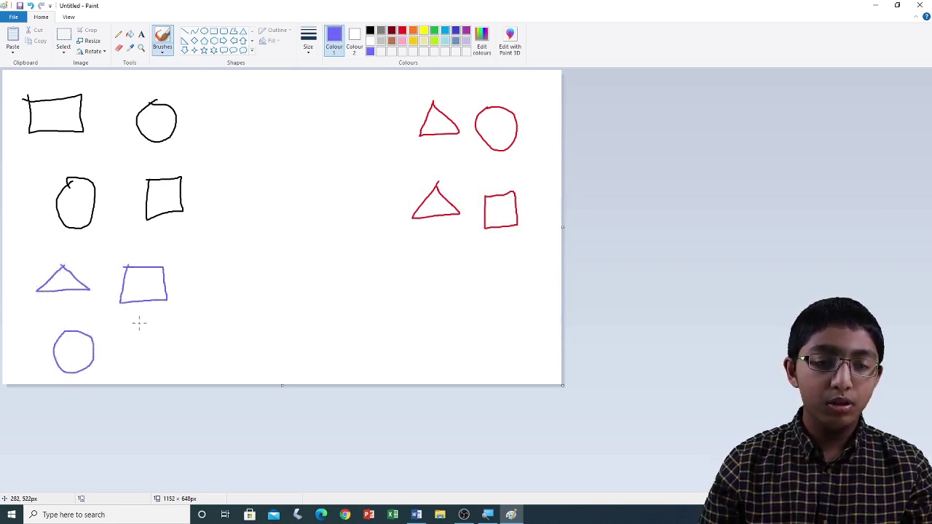
mouse_move(140, 330)
mouse_down()
mouse_move(156, 354)
mouse_move(174, 334)
mouse_up()
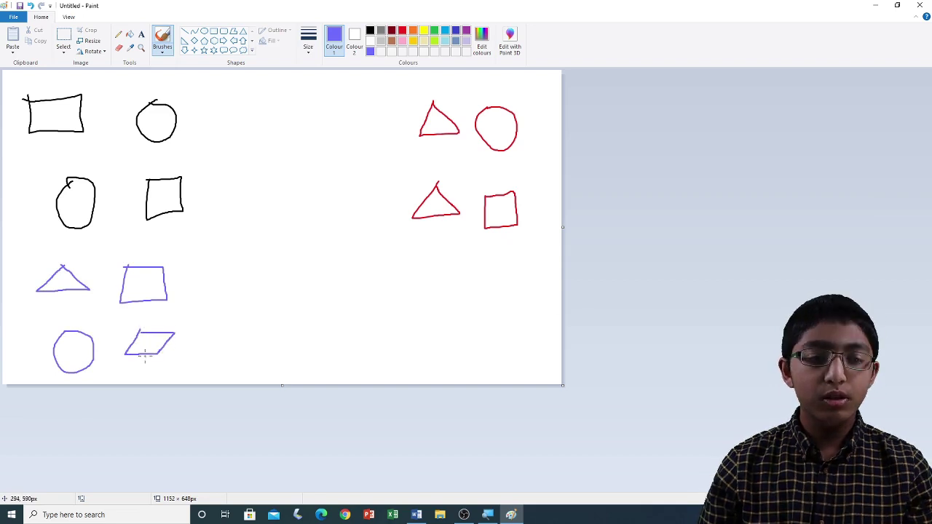
Draw a text box near the top middle with an opaque gold-yellow background
click(143, 36)
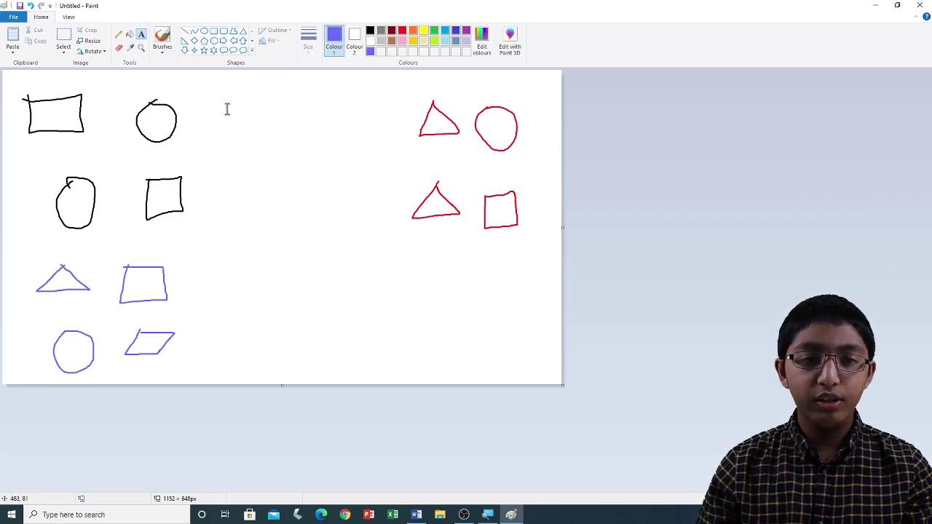
drag(206, 90, 376, 165)
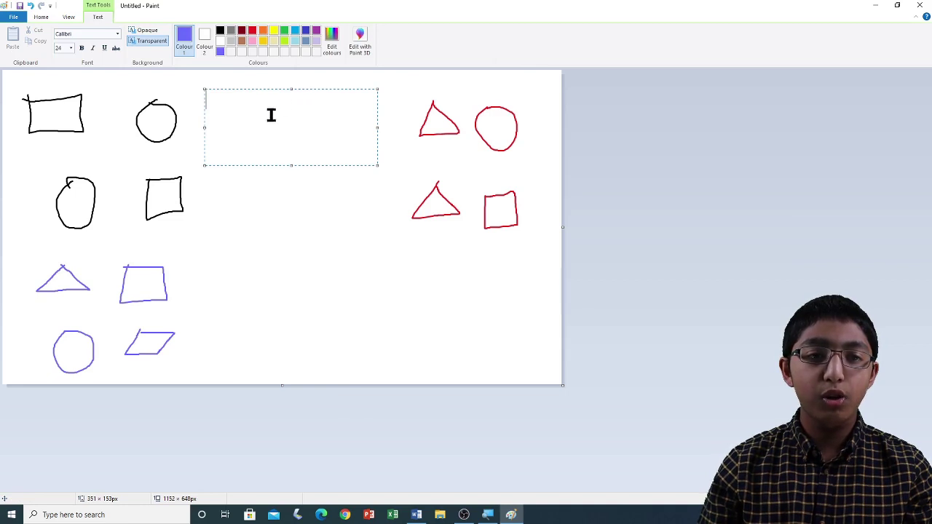
click(146, 31)
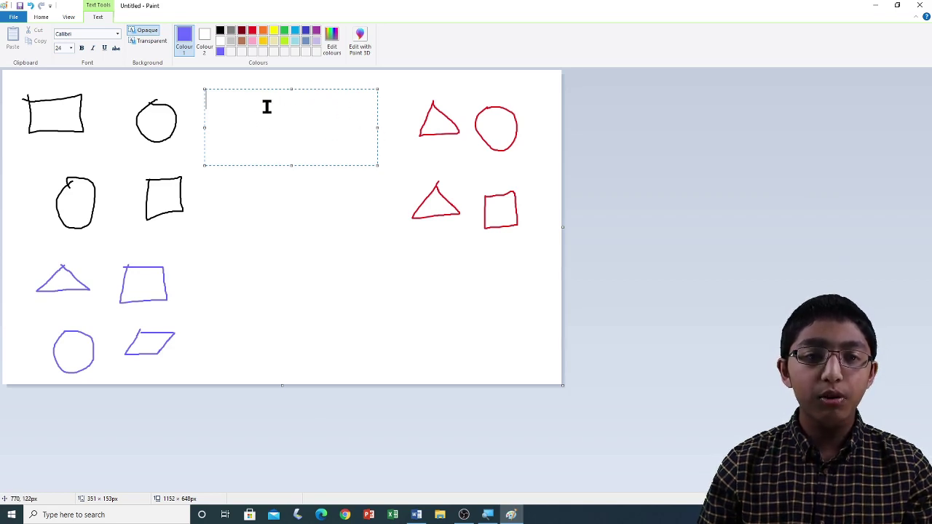
click(205, 38)
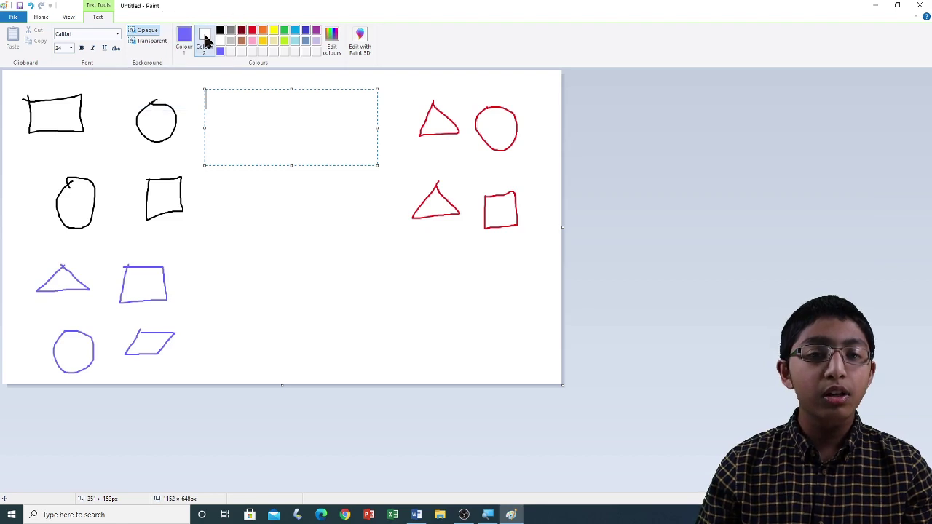
click(262, 41)
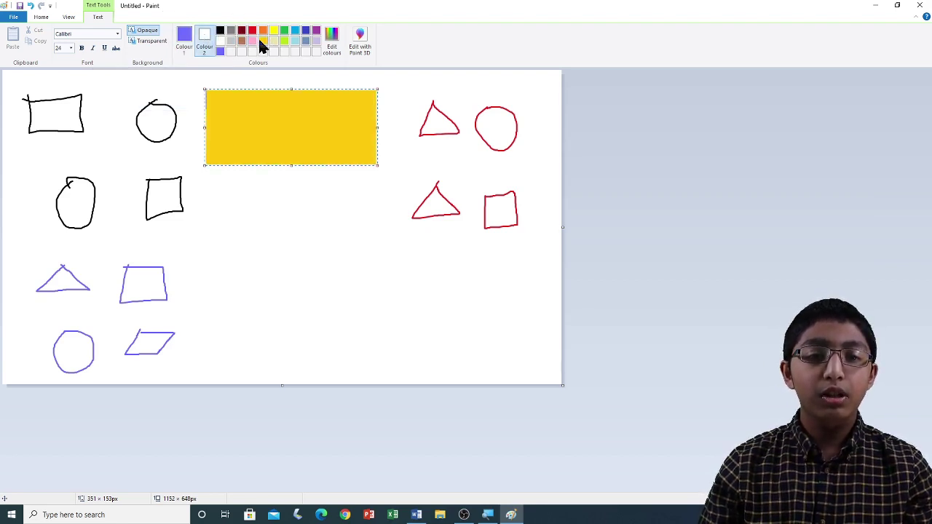
click(263, 41)
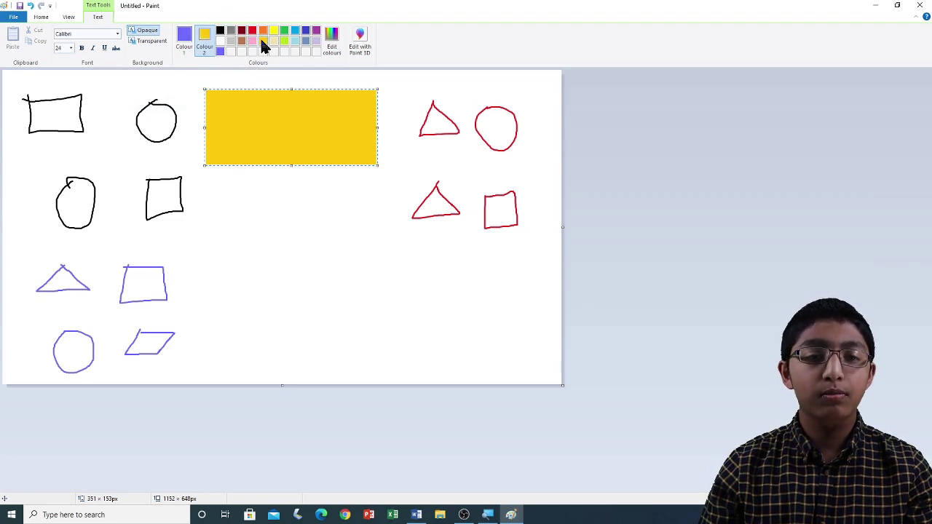
click(227, 105)
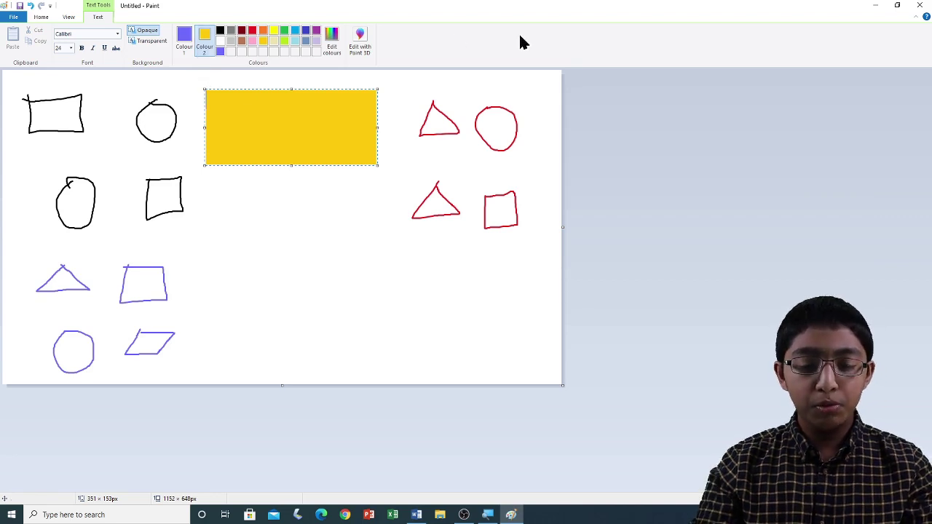
Type 'Welcome to Tech Centre!' in the text box and select it
text(We)
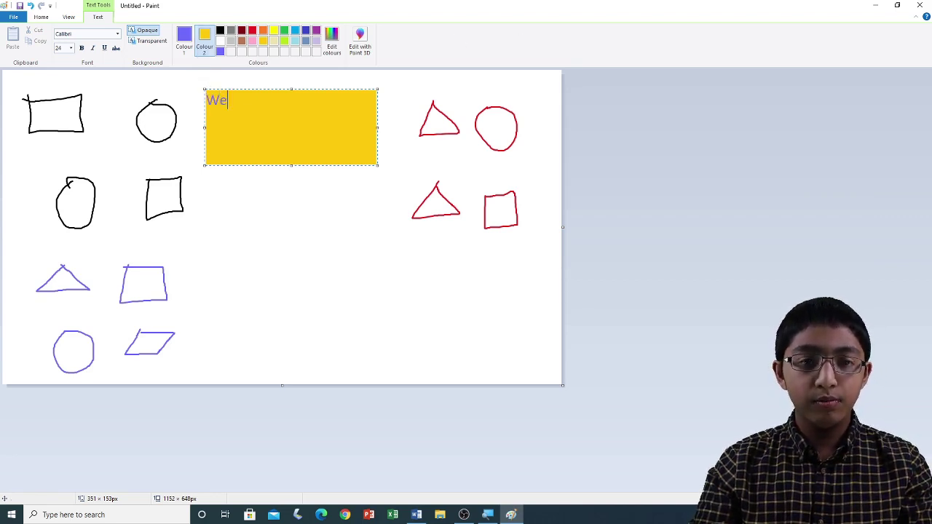
text(lcome to)
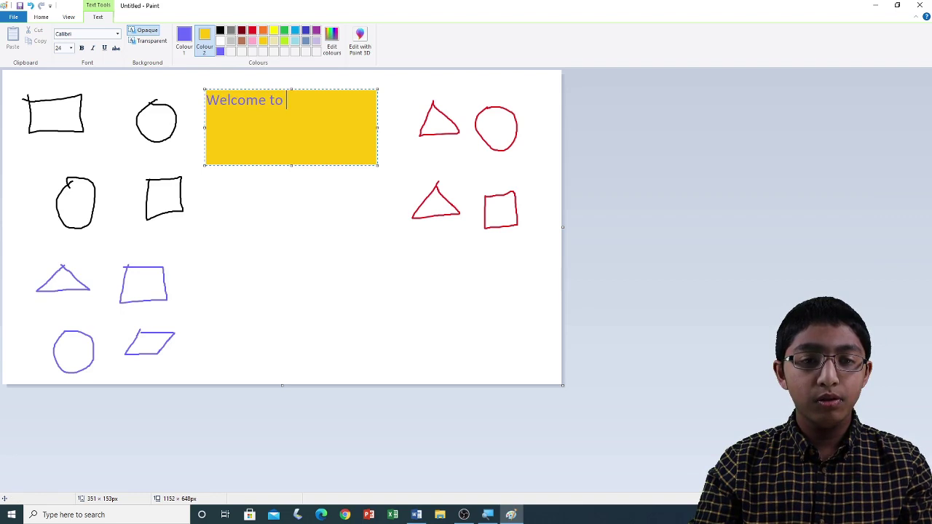
text( Tech Centre)
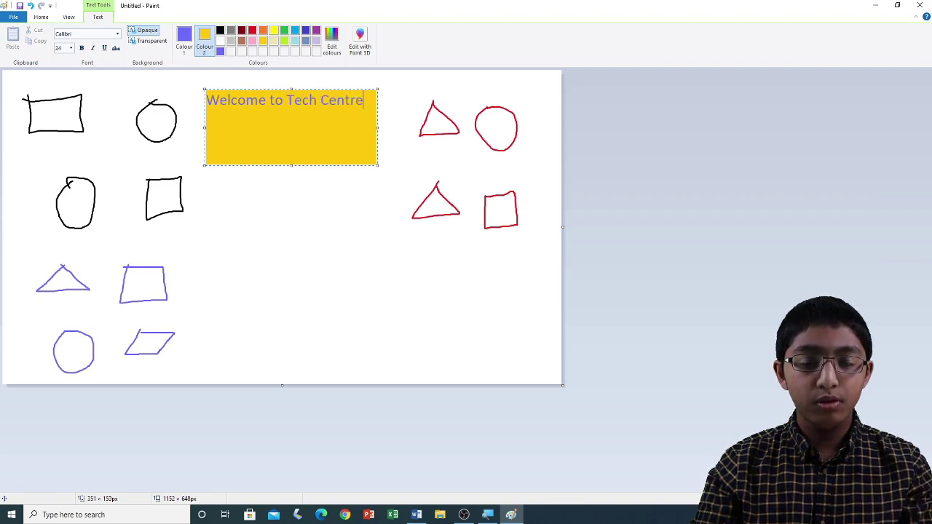
text(!)
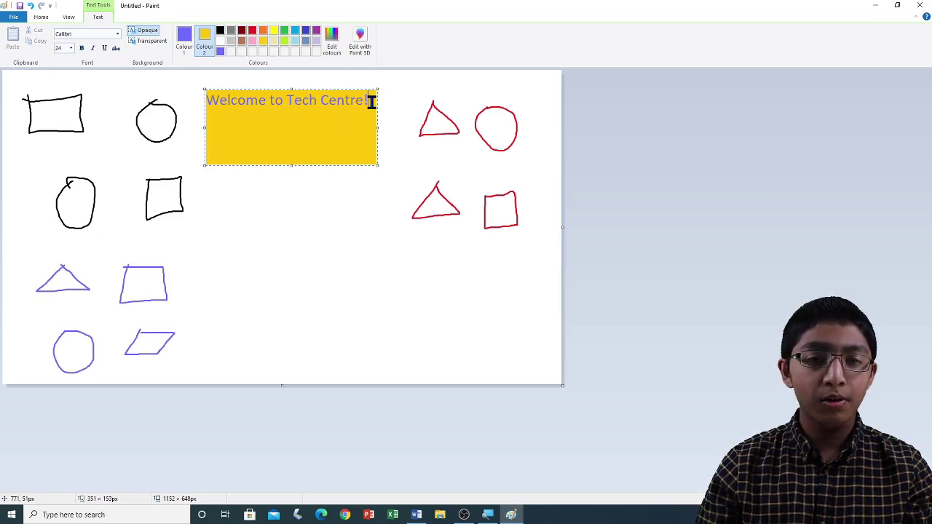
drag(371, 102, 200, 101)
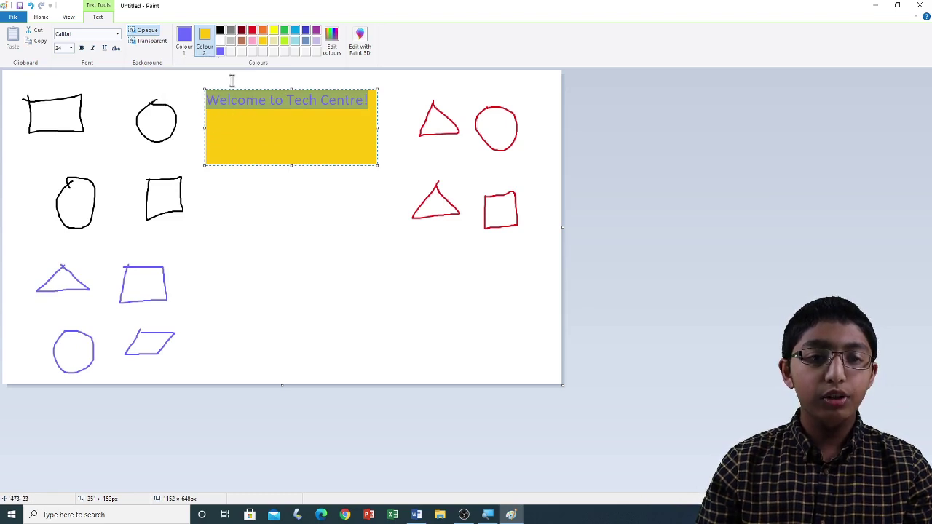
Colour the selected text red, then reselect the whole line
click(185, 37)
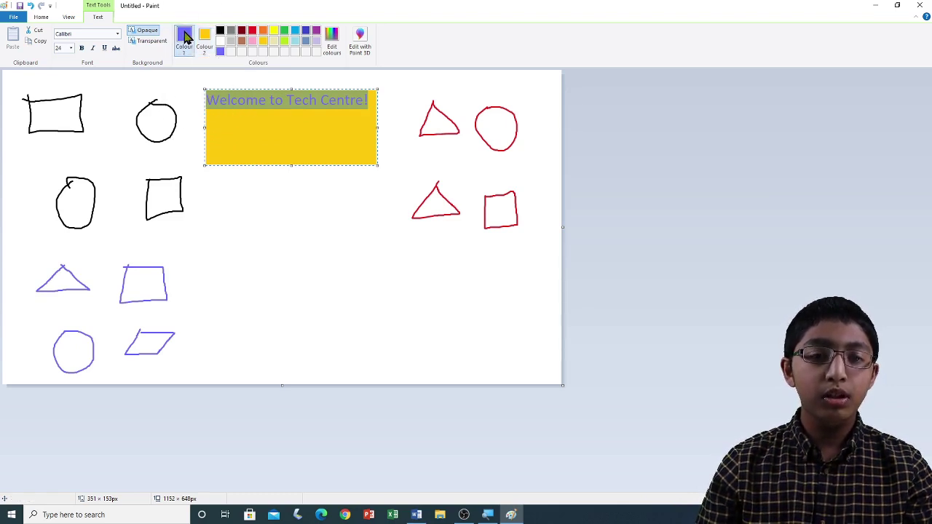
click(253, 32)
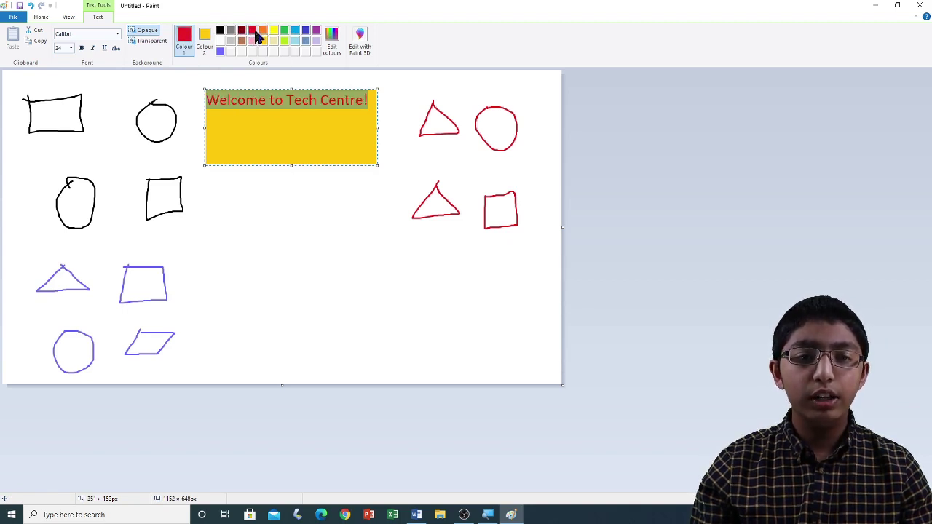
click(336, 102)
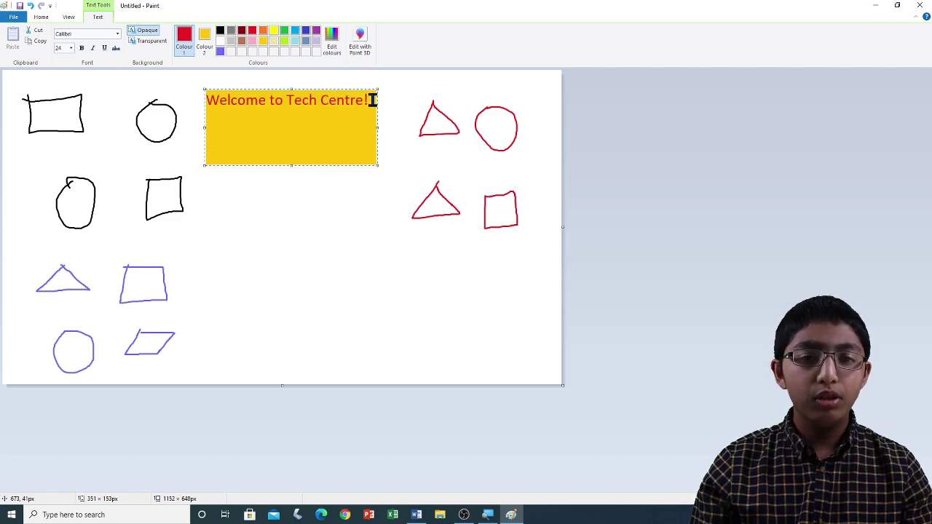
click(368, 100)
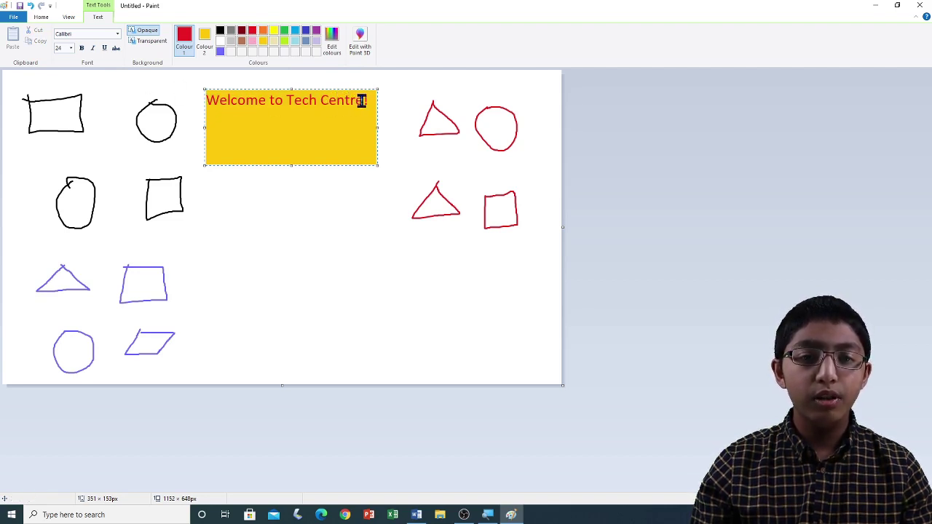
drag(372, 100, 187, 91)
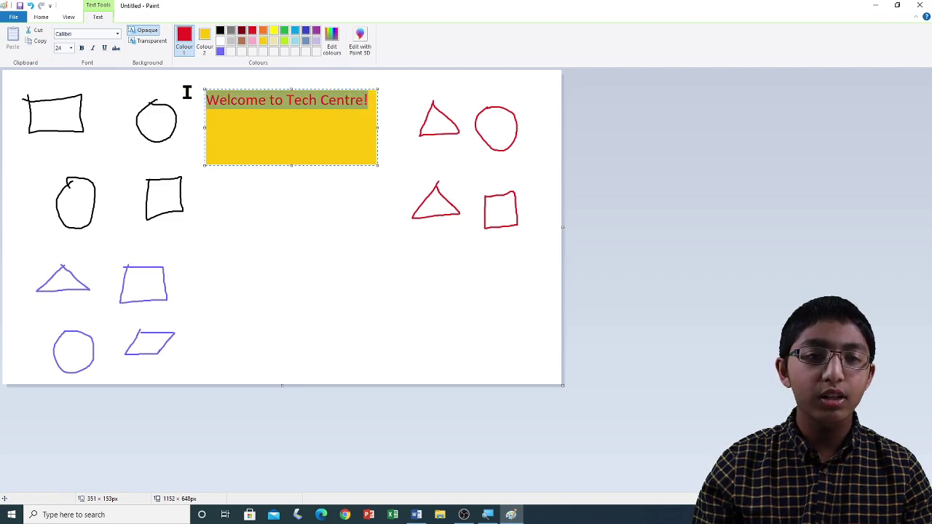
Copy the 'Welcome to Tech Centre!' line, paste it beneath the first, and select the new line
right_click(271, 104)
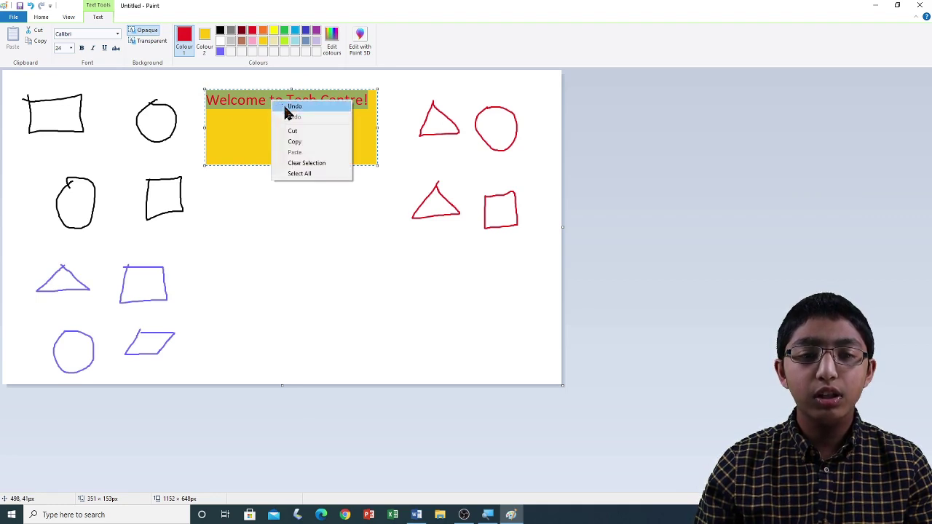
click(304, 142)
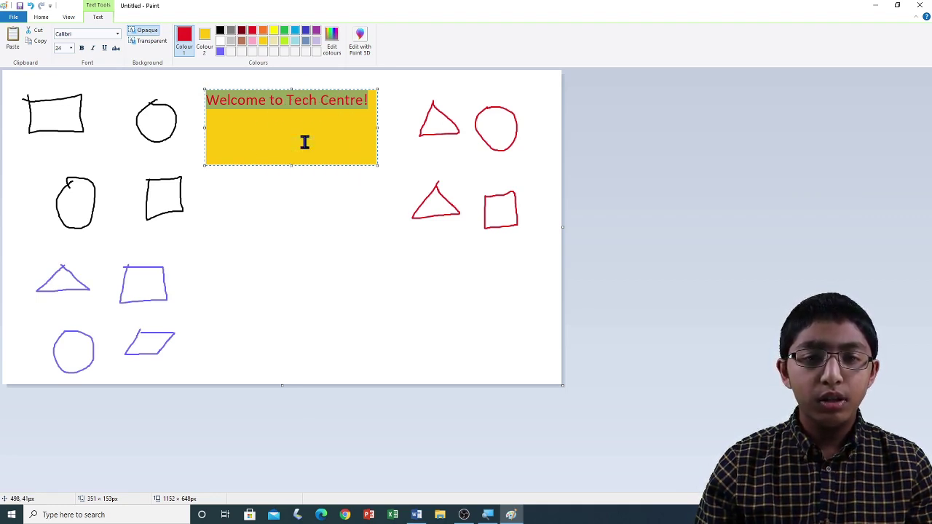
click(355, 105)
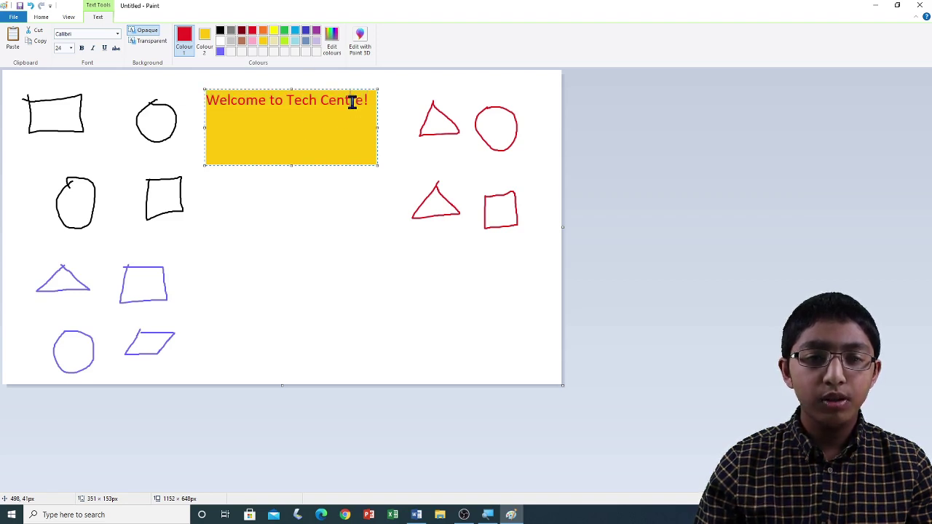
key(End)
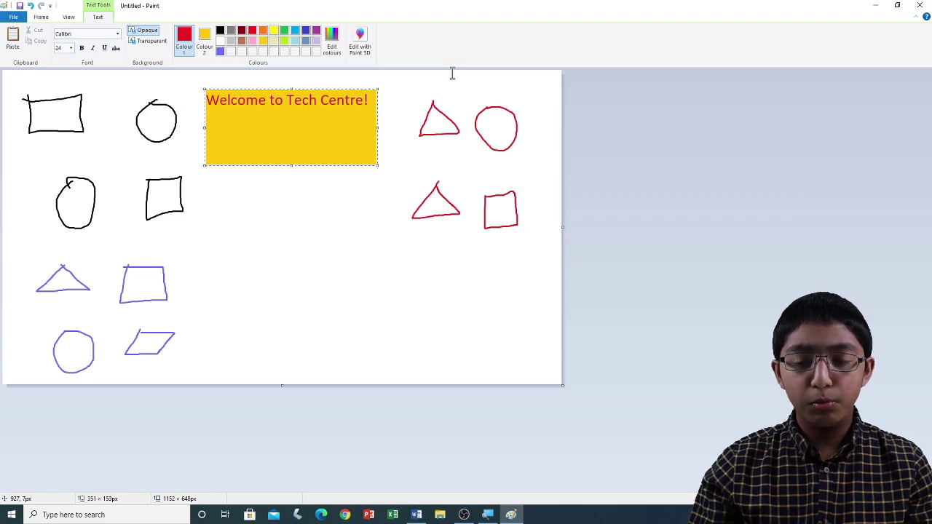
key(shift+Left)
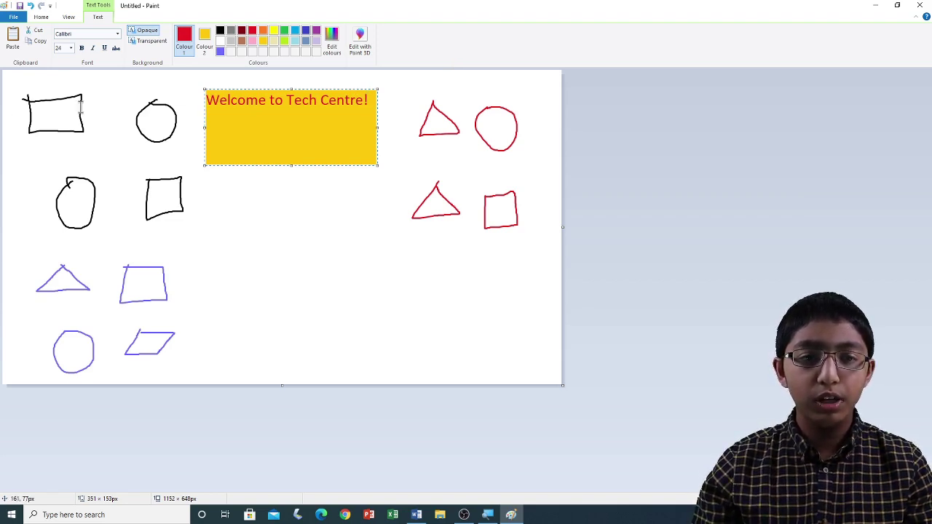
right_click(218, 121)
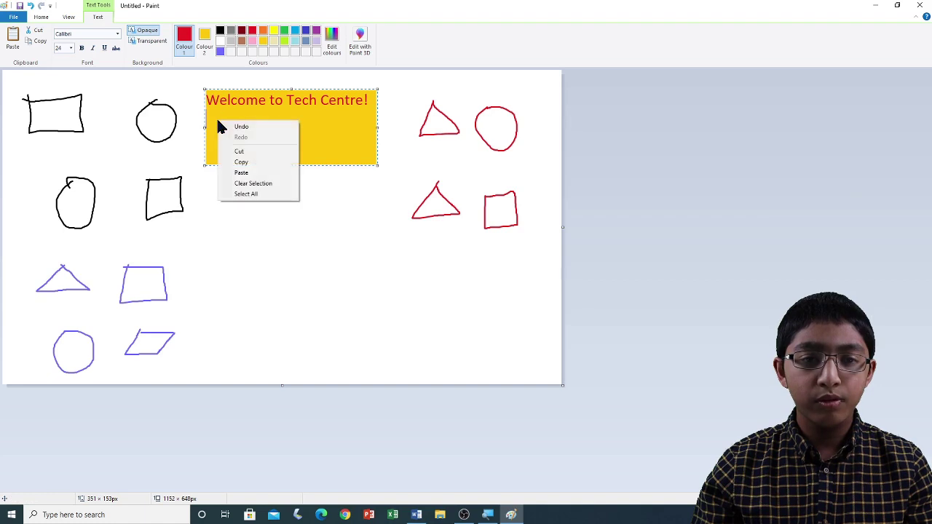
click(241, 173)
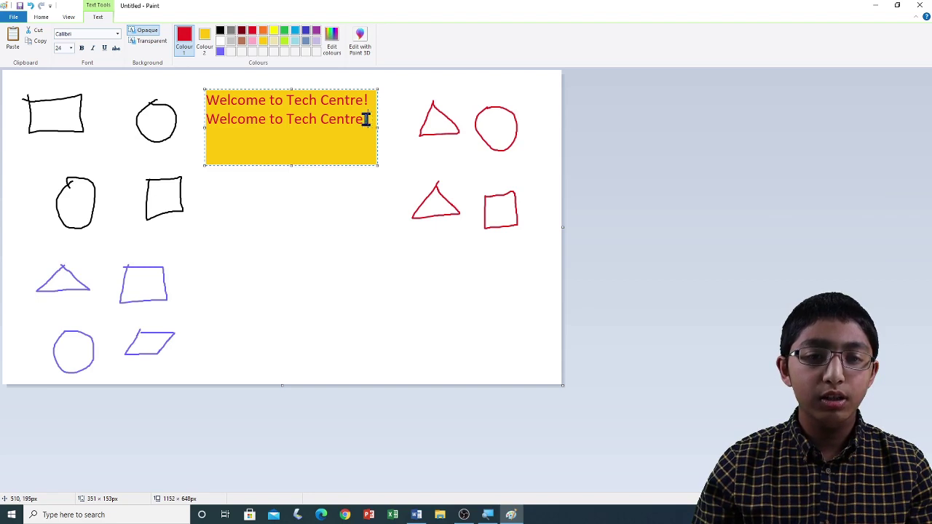
drag(364, 118, 200, 116)
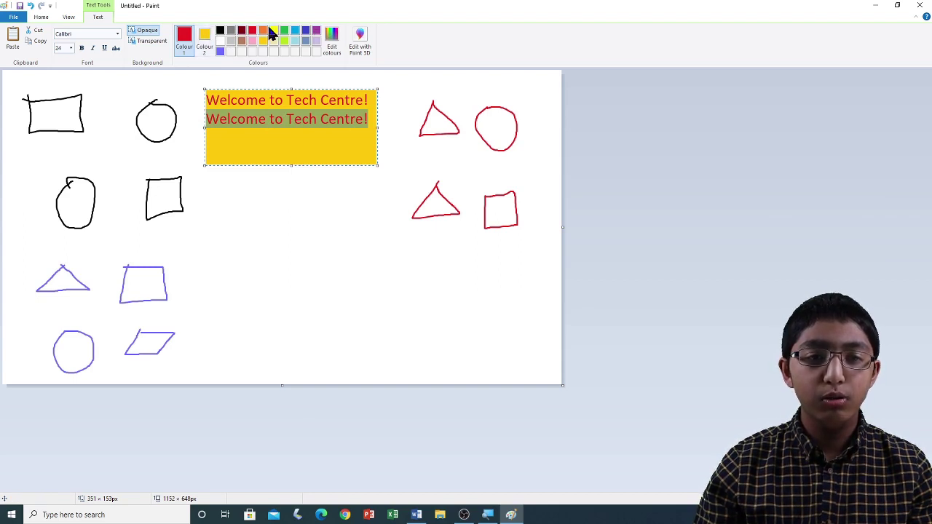
Make the second line black, then select both lines
click(221, 31)
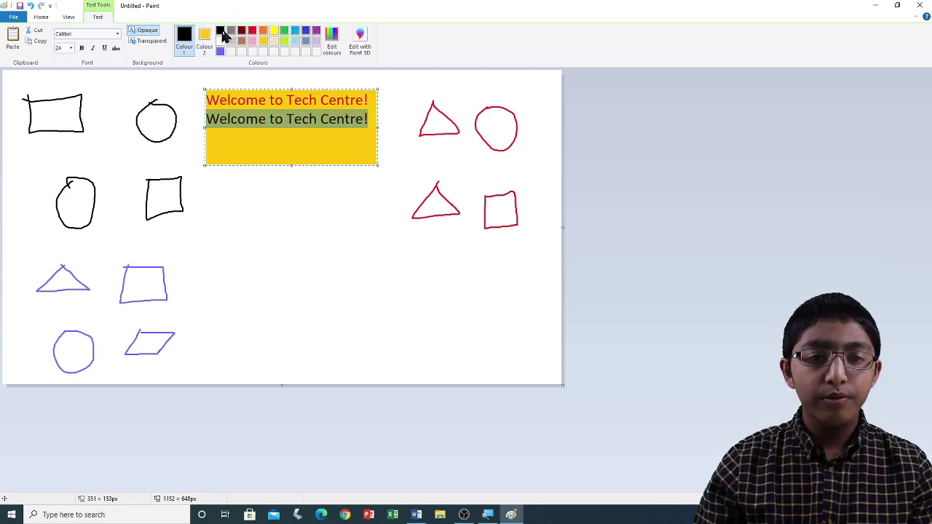
click(368, 119)
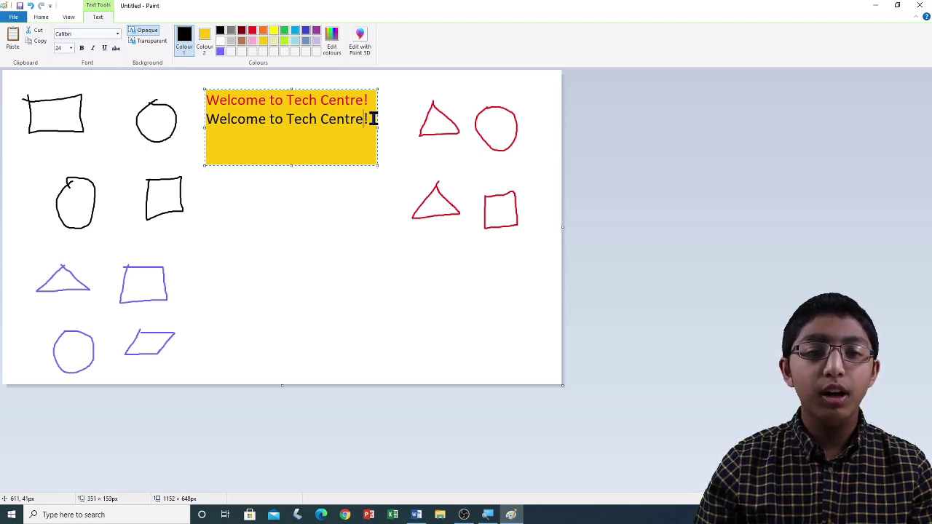
drag(373, 119, 204, 99)
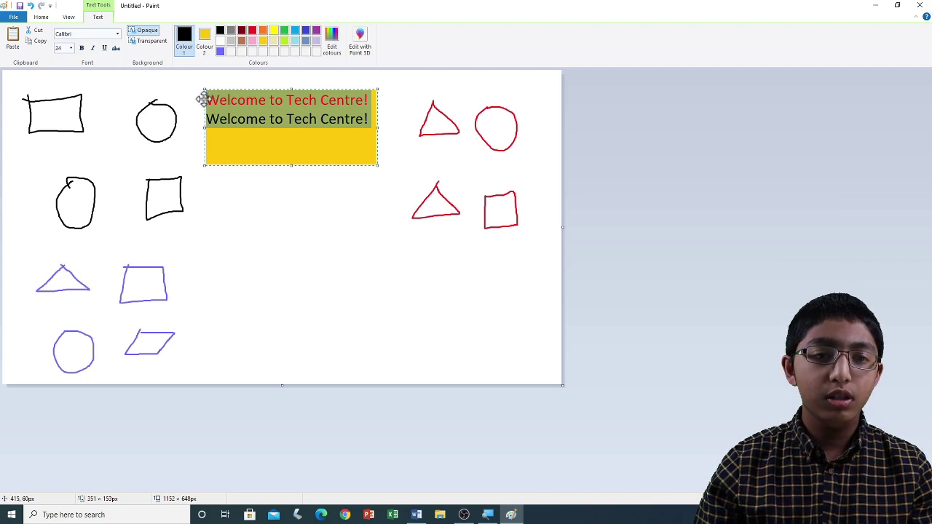
Apply bold, underline, italic and strikethrough to both lines
click(83, 48)
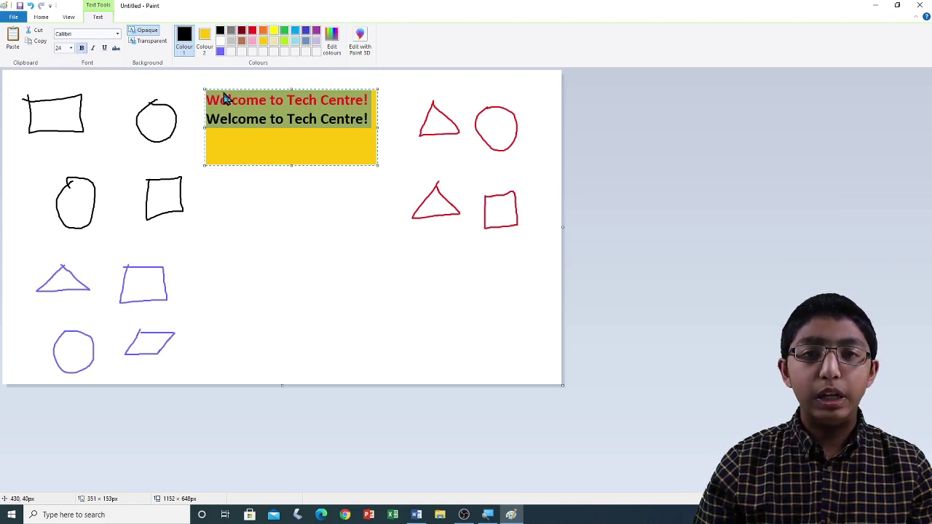
click(105, 48)
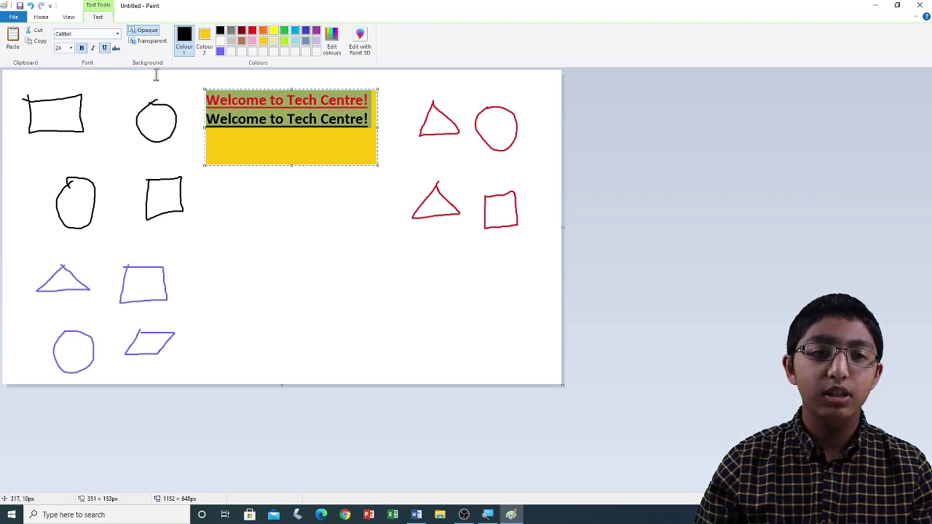
click(94, 48)
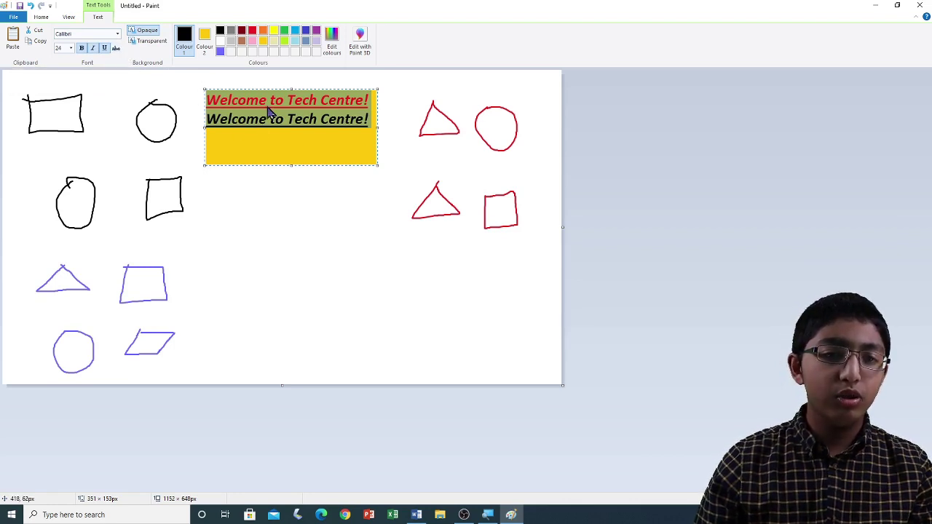
click(115, 48)
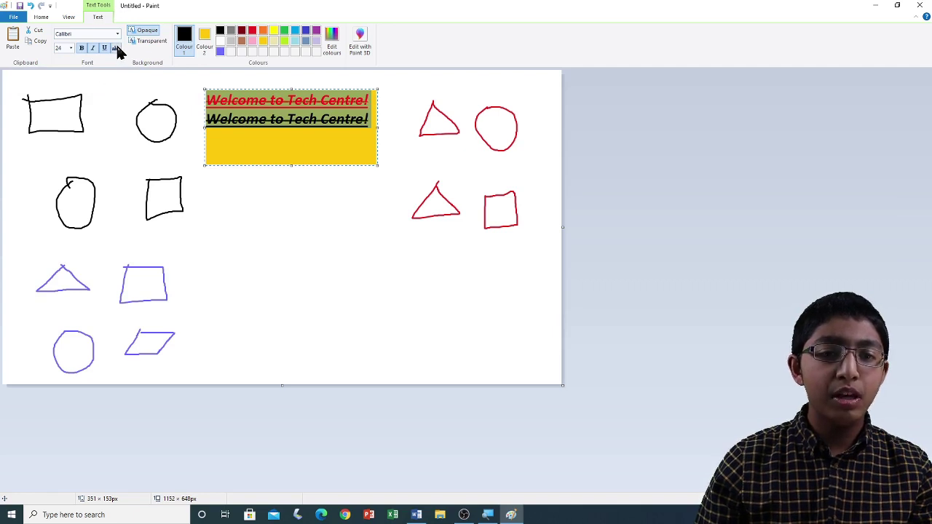
click(371, 122)
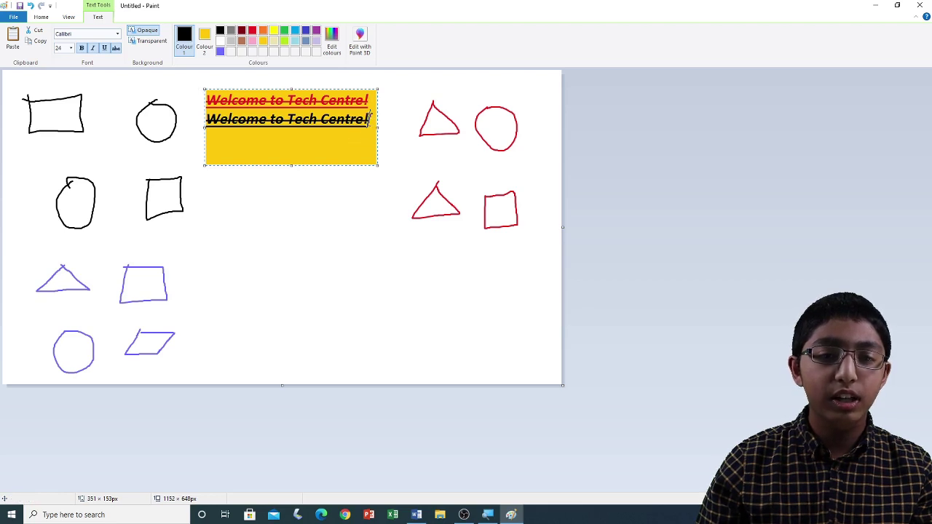
Turn off strikethrough on both 'Welcome to Tech Centre!' lines, leaving bold, italic and underline
drag(370, 119, 185, 97)
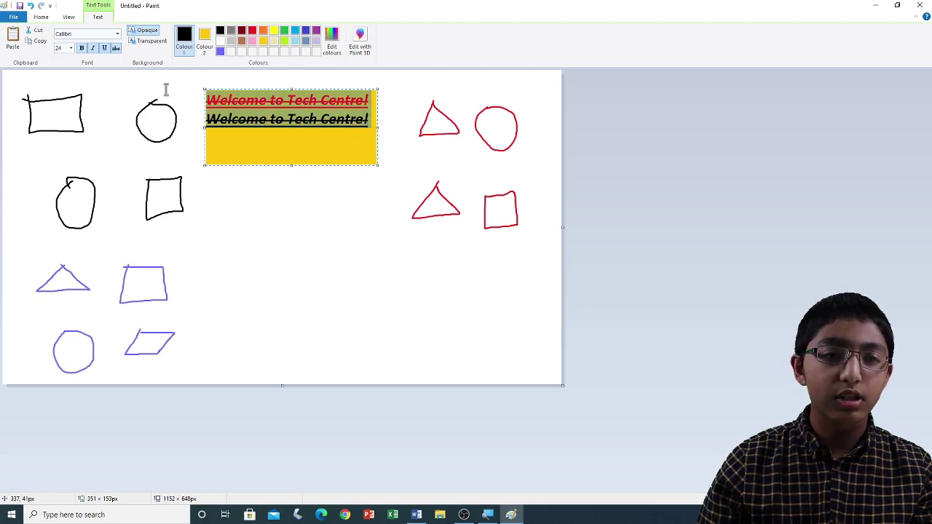
click(115, 47)
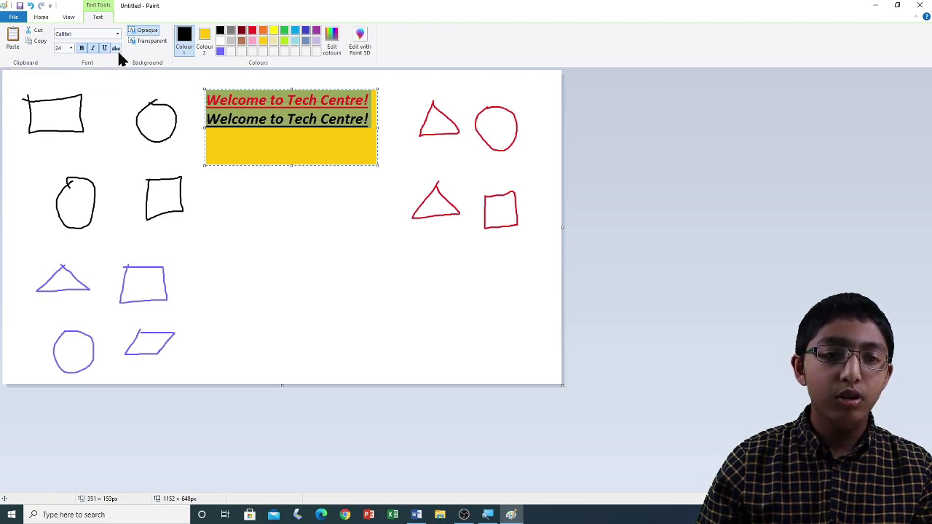
click(276, 121)
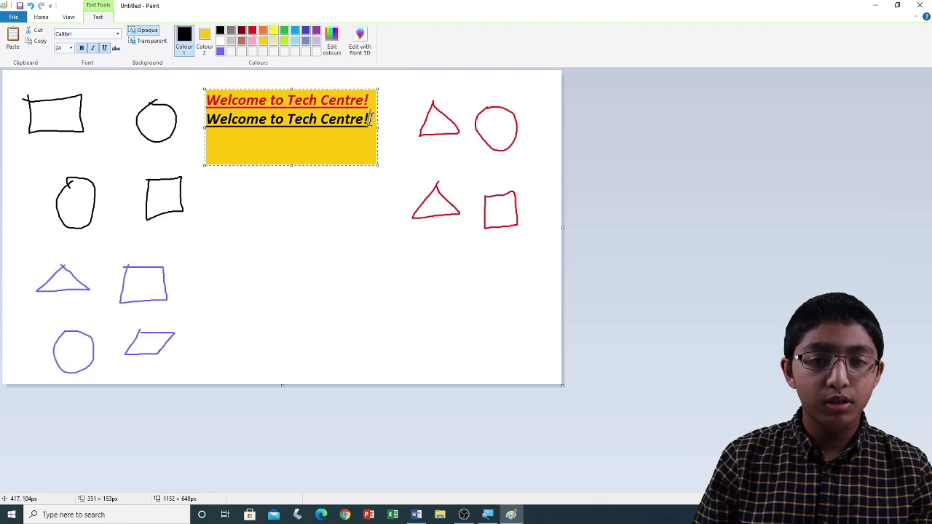
Make the second 'Welcome to Tech Centre!' line plain, without bold, italic or underline, and commit the text
drag(370, 120, 207, 120)
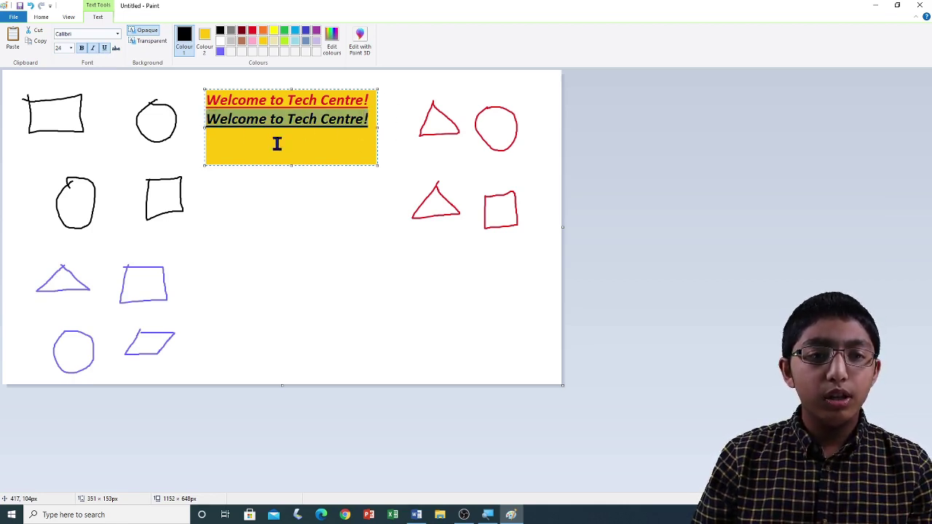
click(83, 50)
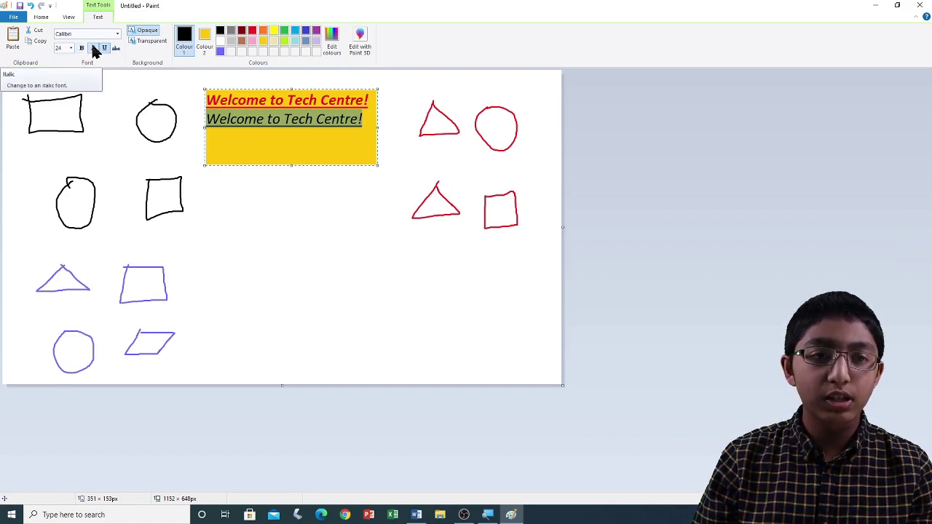
click(92, 48)
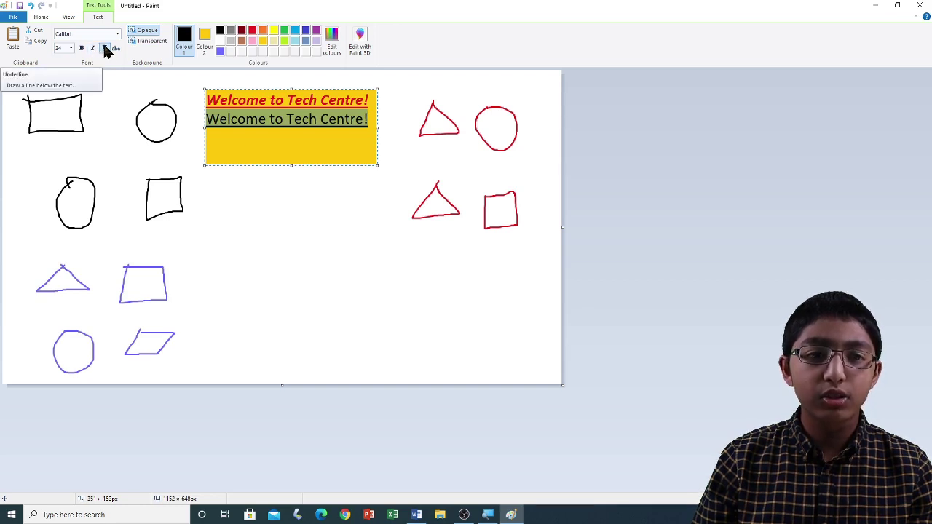
click(106, 49)
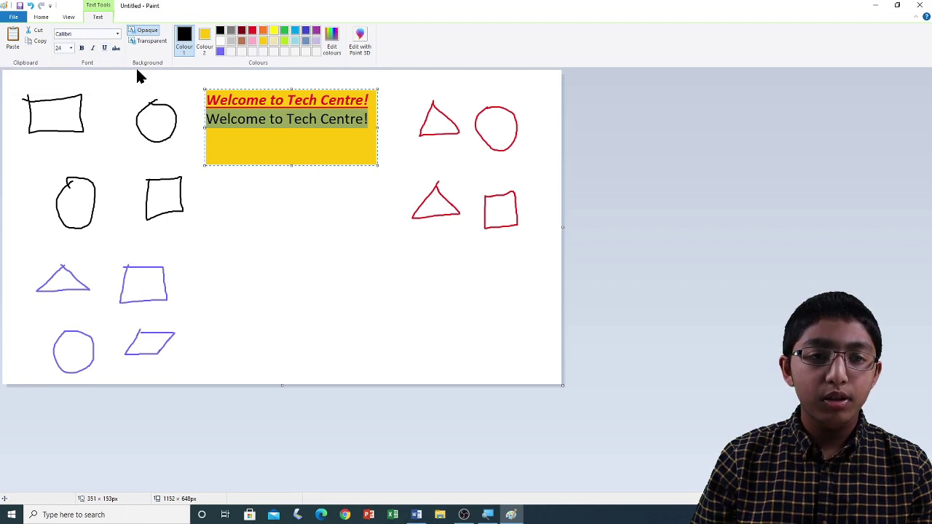
click(337, 125)
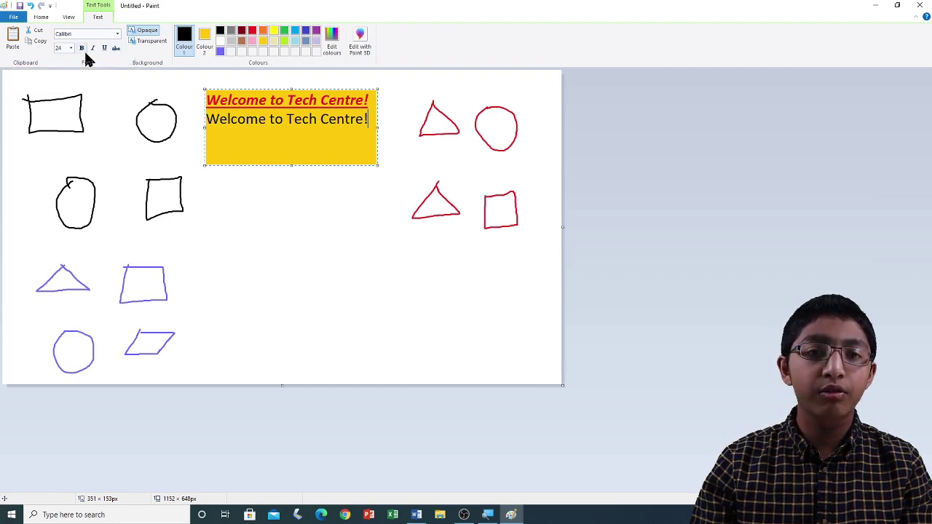
click(402, 155)
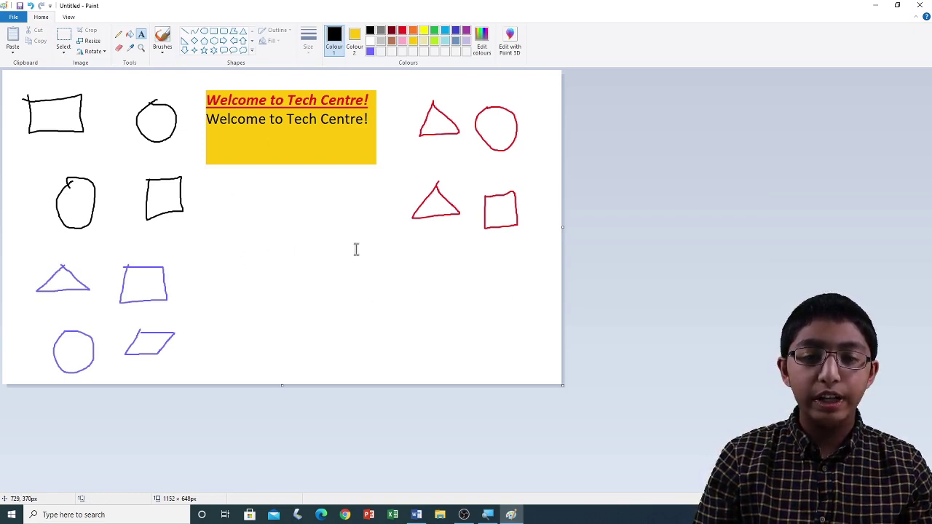
Draw a new text box at the lower right of the canvas with a transparent background
drag(357, 250, 542, 361)
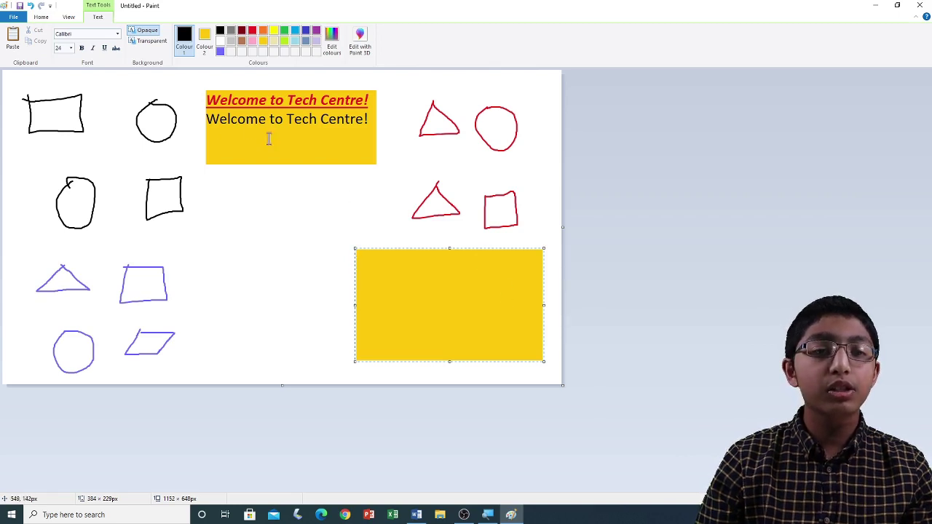
click(150, 42)
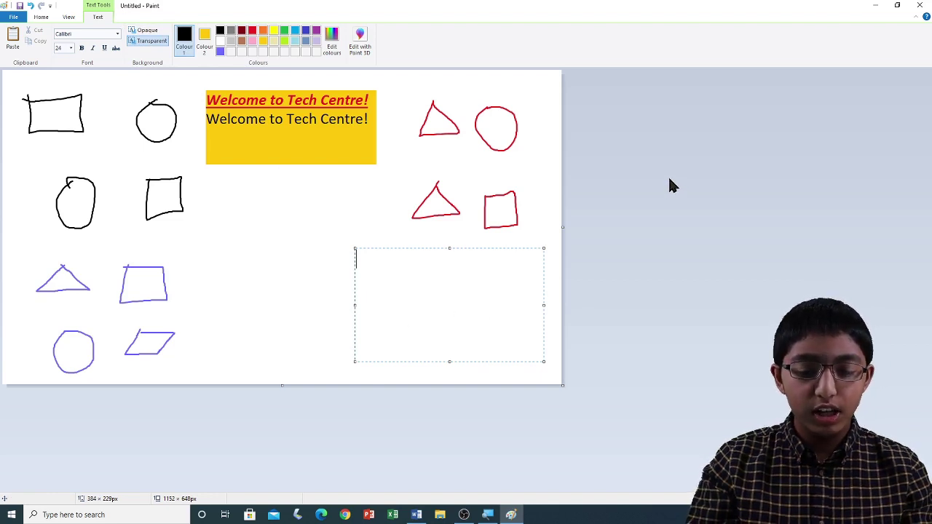
Type 'Have a nice day!' in the new box and copy the line
text(Ha)
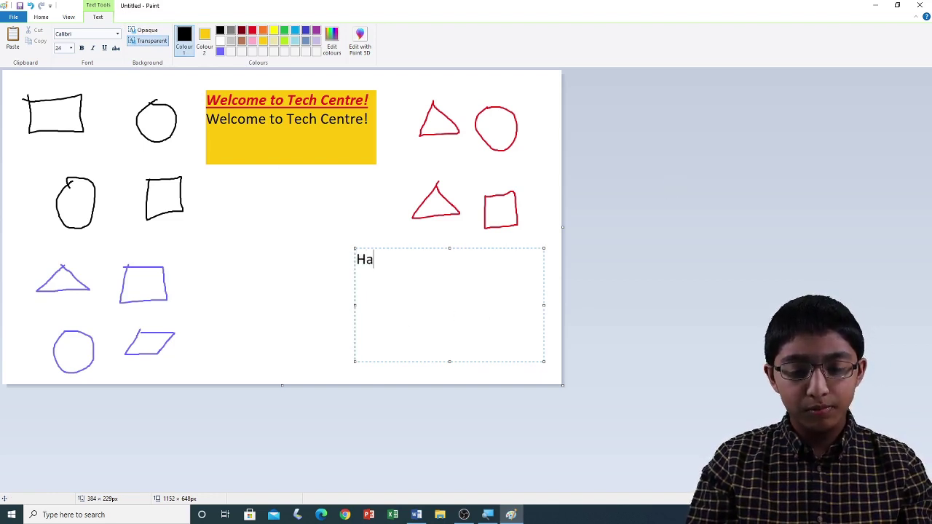
text(ve a nice day!)
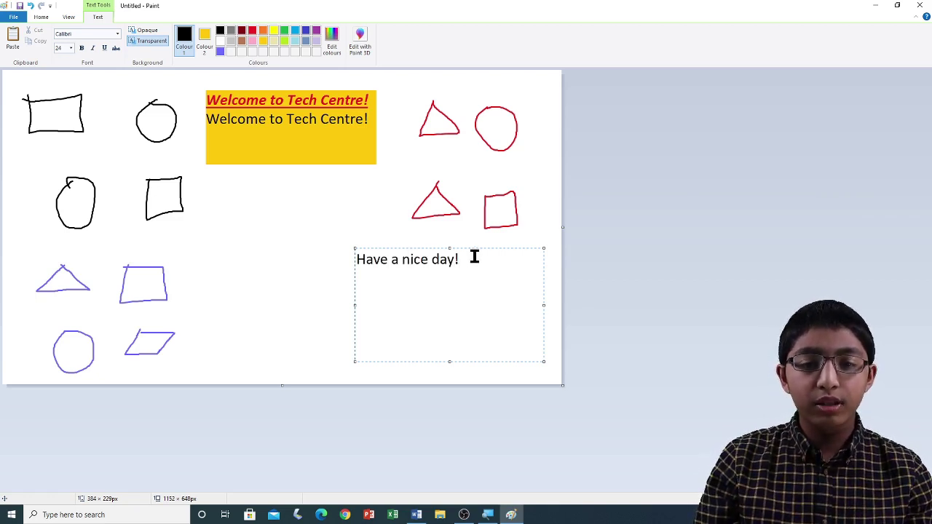
drag(474, 258, 351, 253)
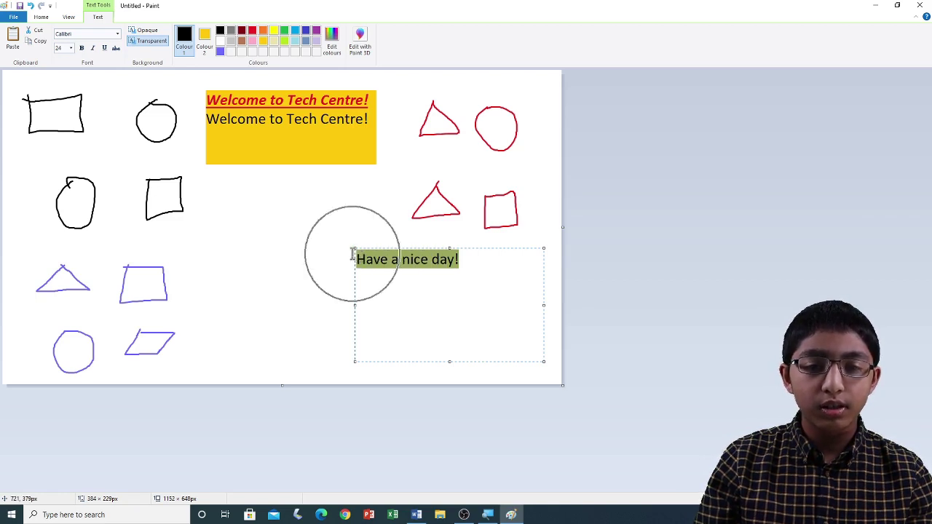
right_click(423, 260)
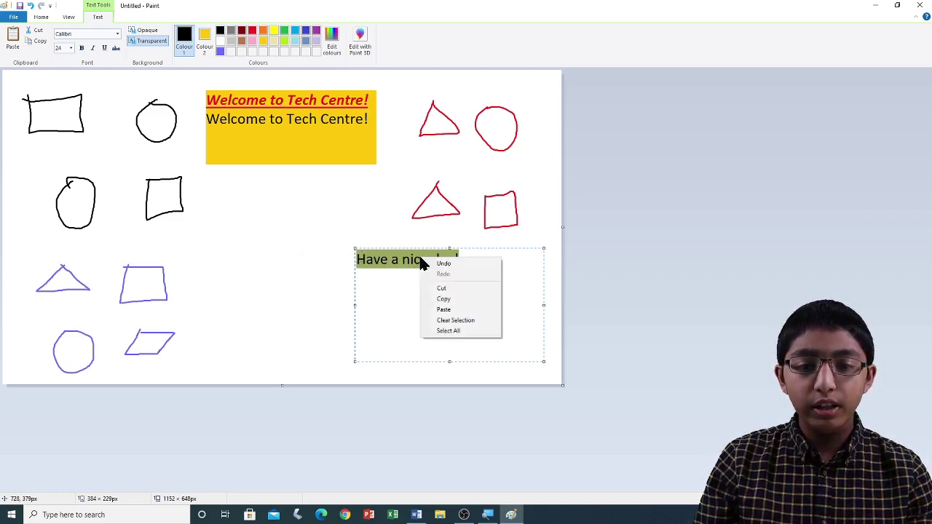
click(442, 298)
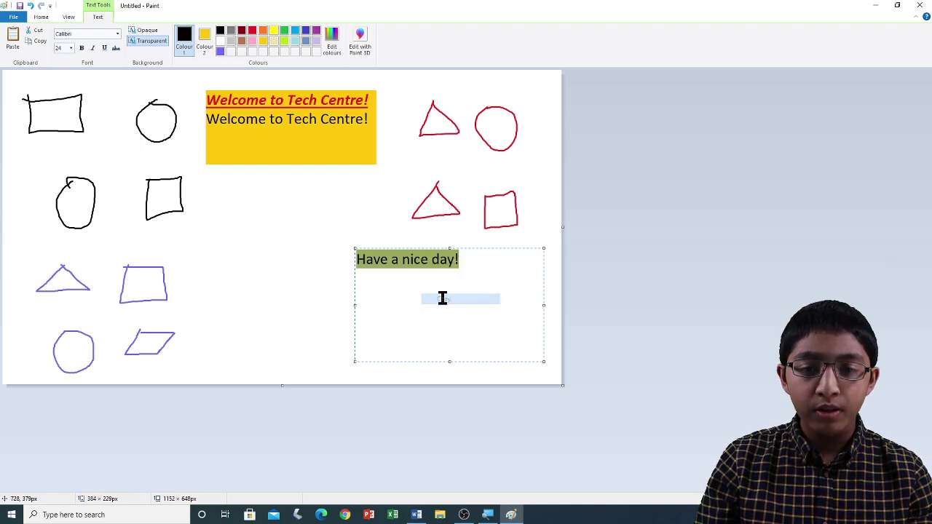
Paste a second 'Have a nice day!' on a new line beneath the first
click(455, 258)
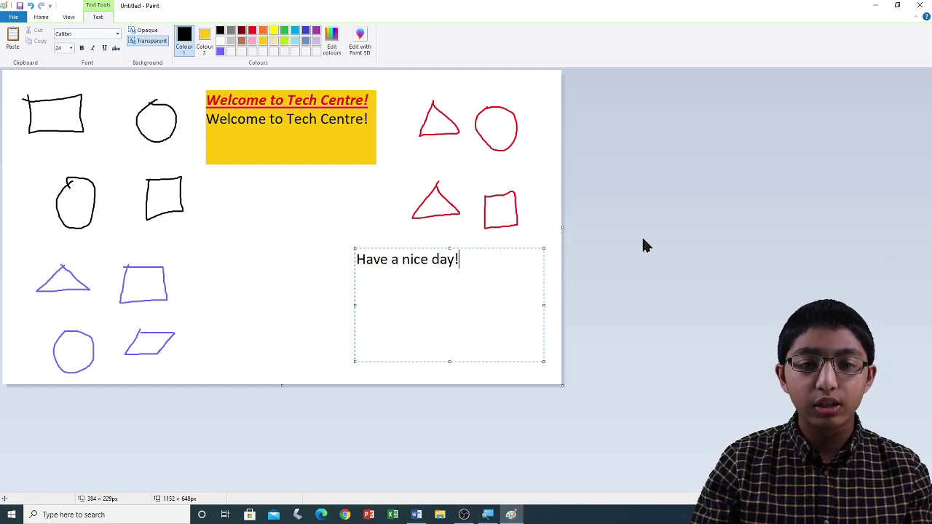
key(Return)
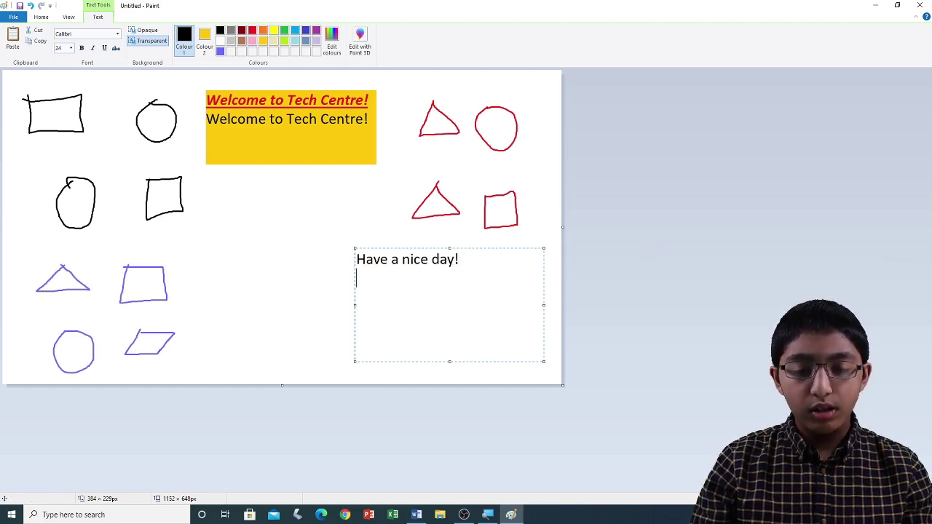
right_click(384, 279)
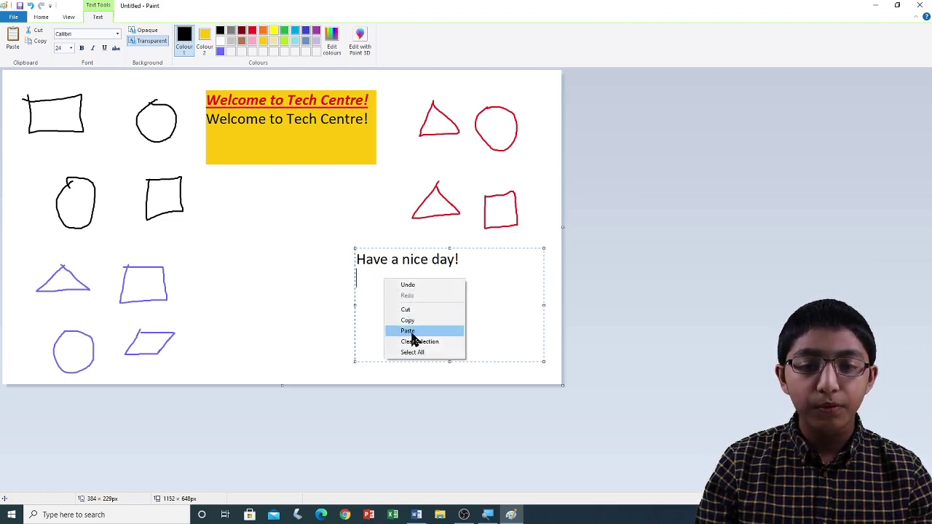
click(412, 334)
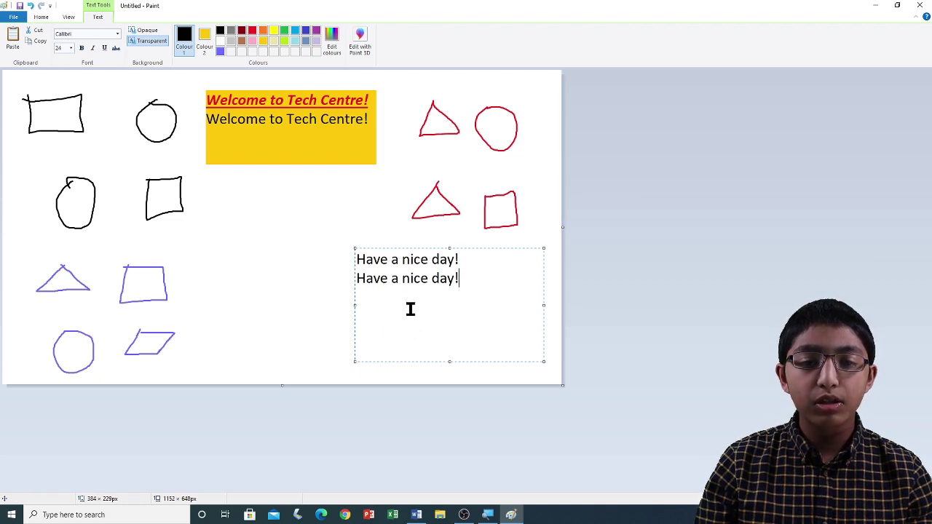
click(462, 260)
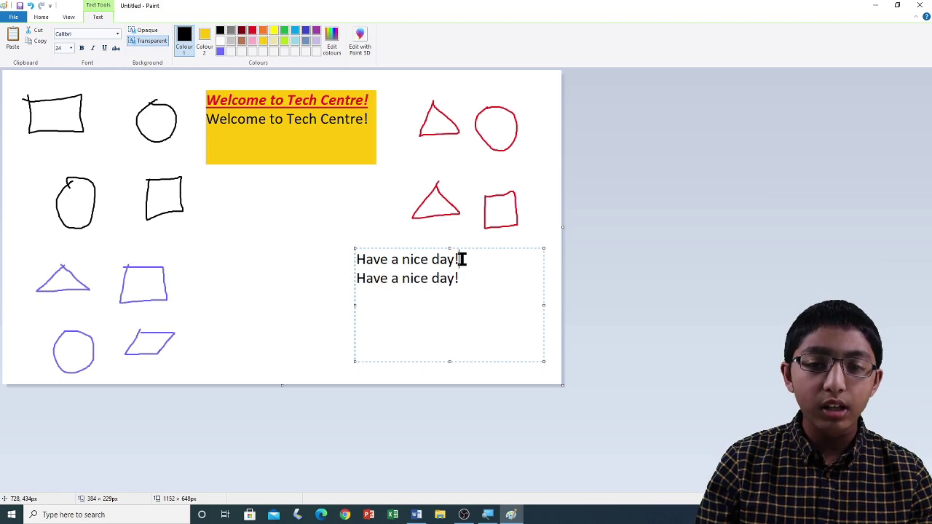
Leave the first 'Have a nice day!' line without underline and commit both lines to the canvas
drag(461, 259, 329, 264)
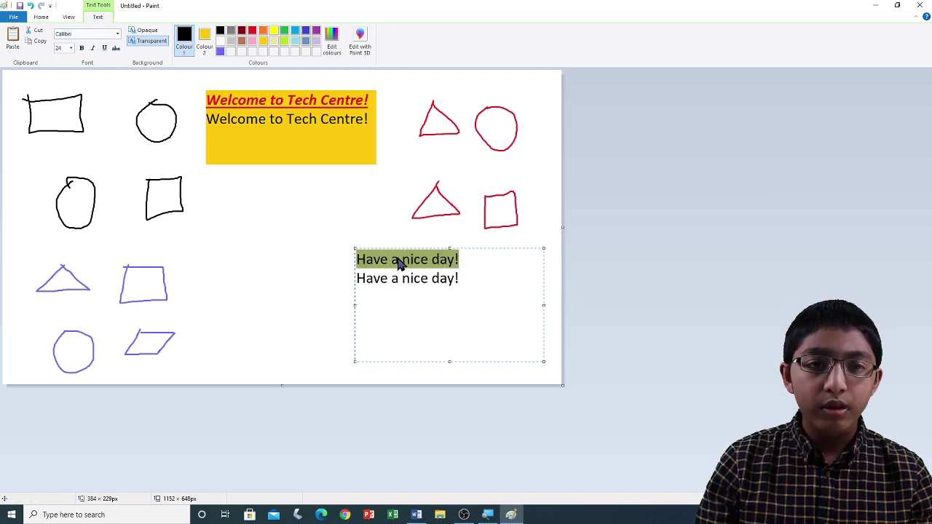
click(106, 50)
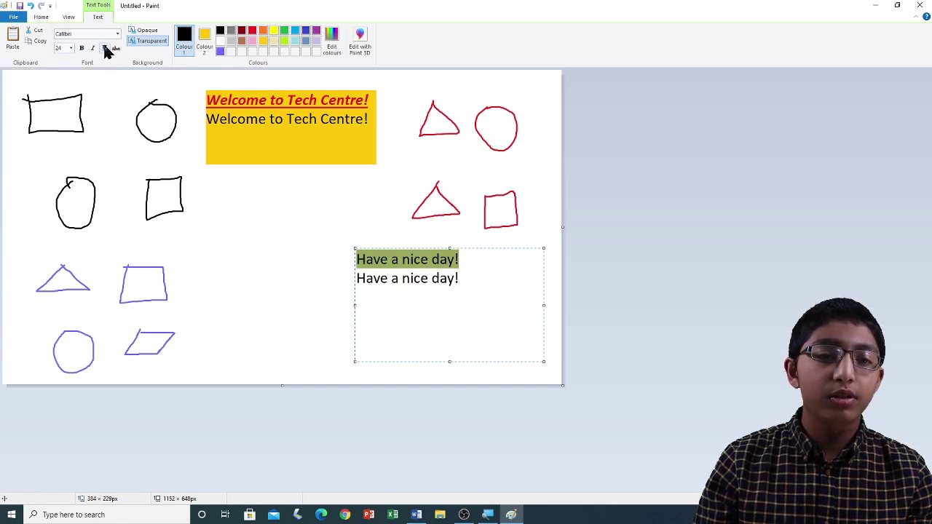
click(106, 50)
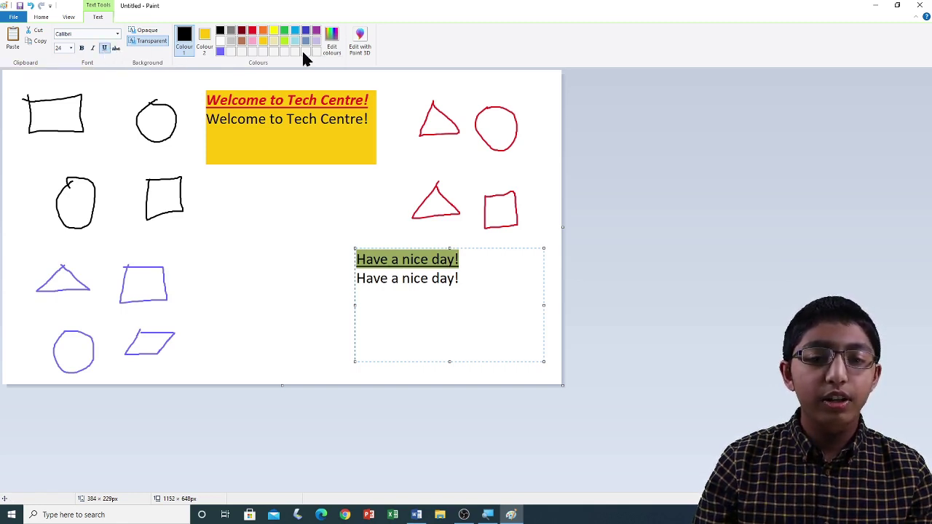
click(438, 260)
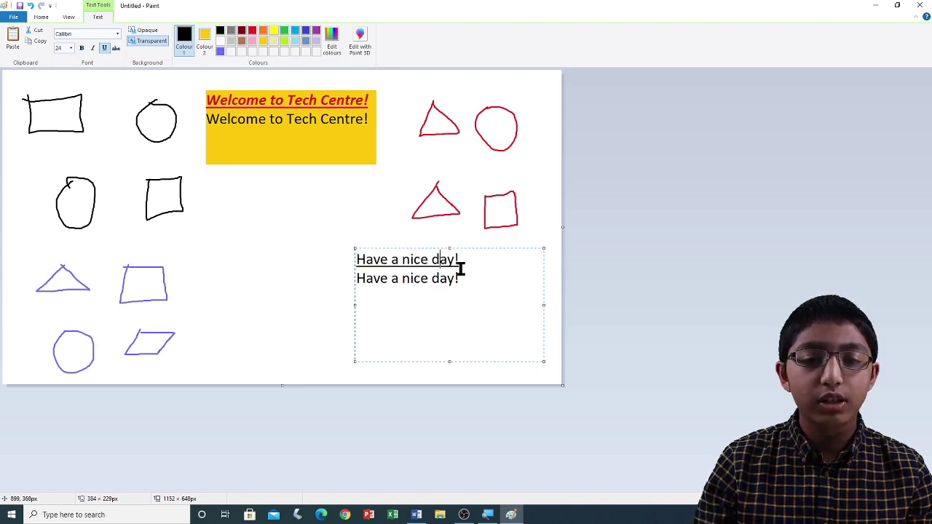
drag(474, 260, 453, 260)
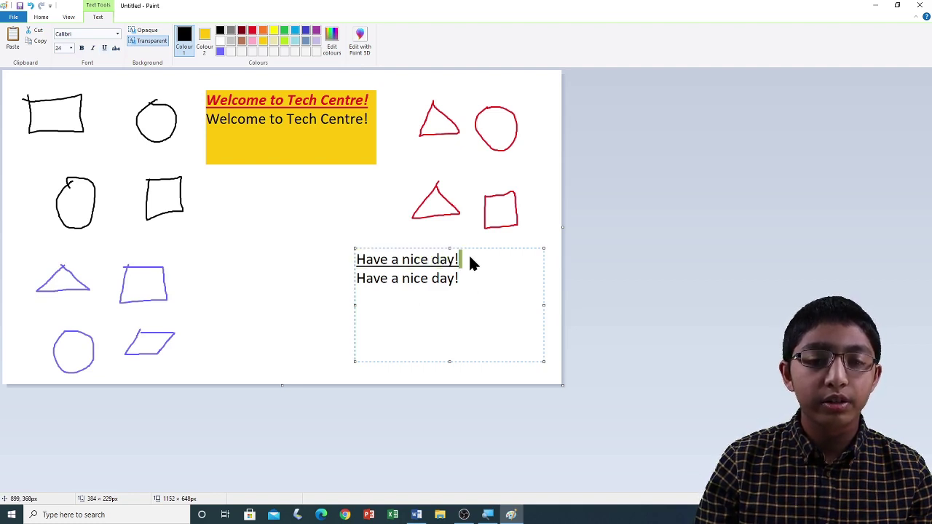
click(467, 259)
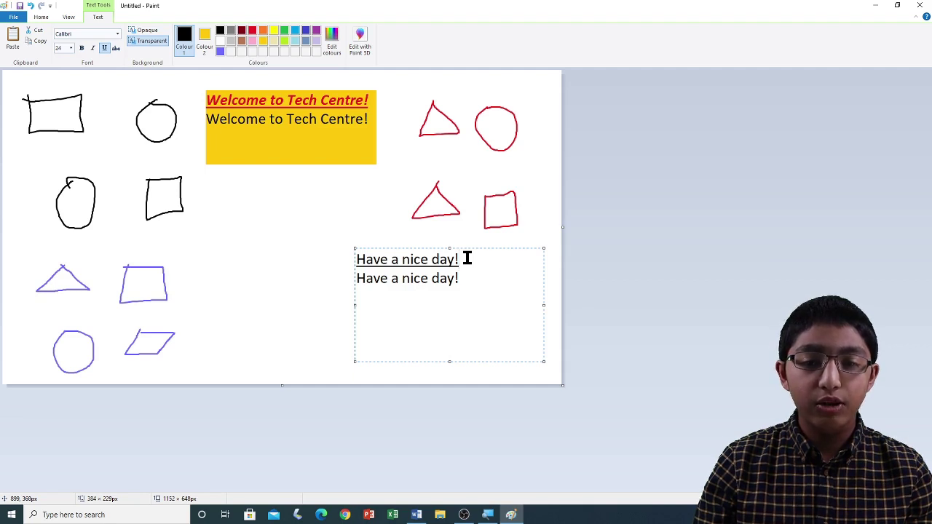
drag(467, 259, 357, 259)
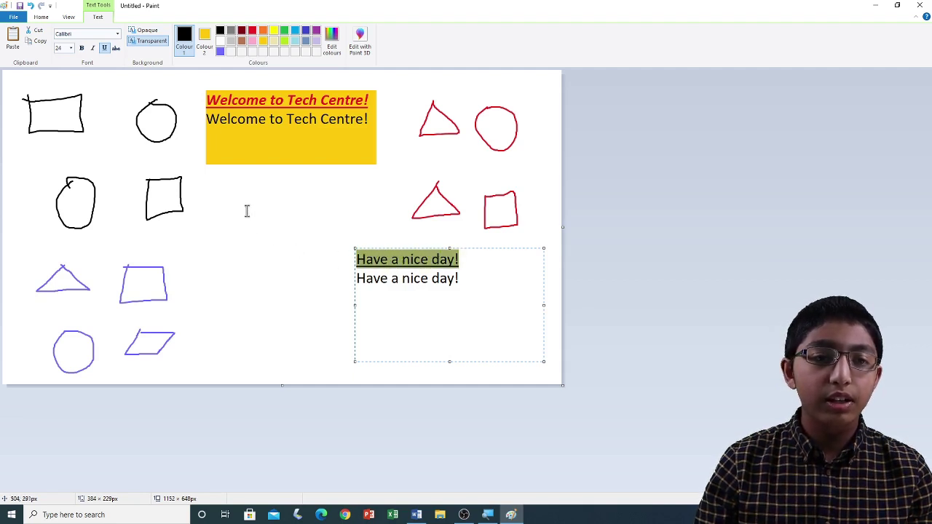
click(105, 47)
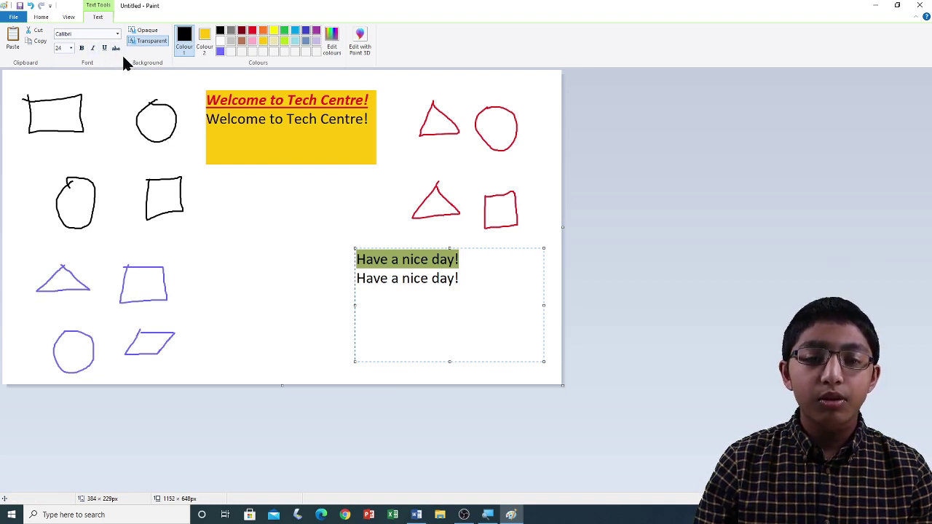
click(413, 263)
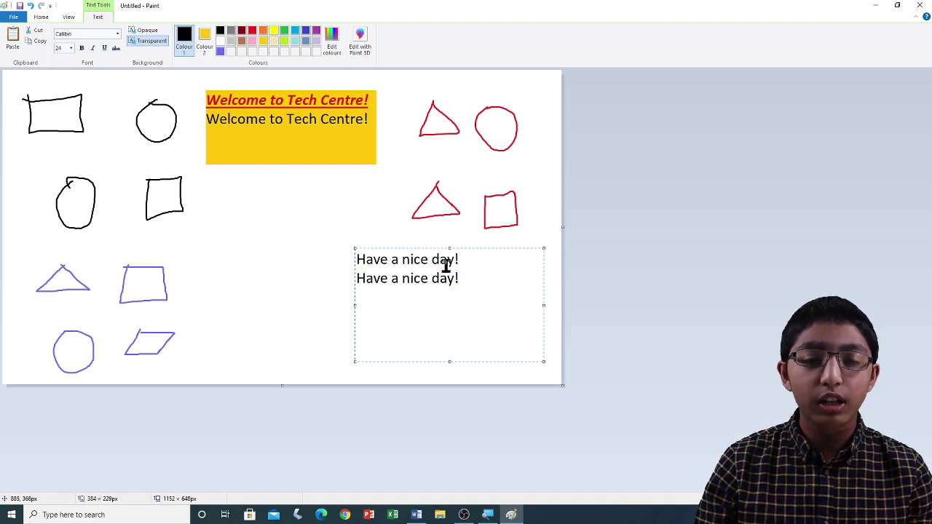
click(329, 254)
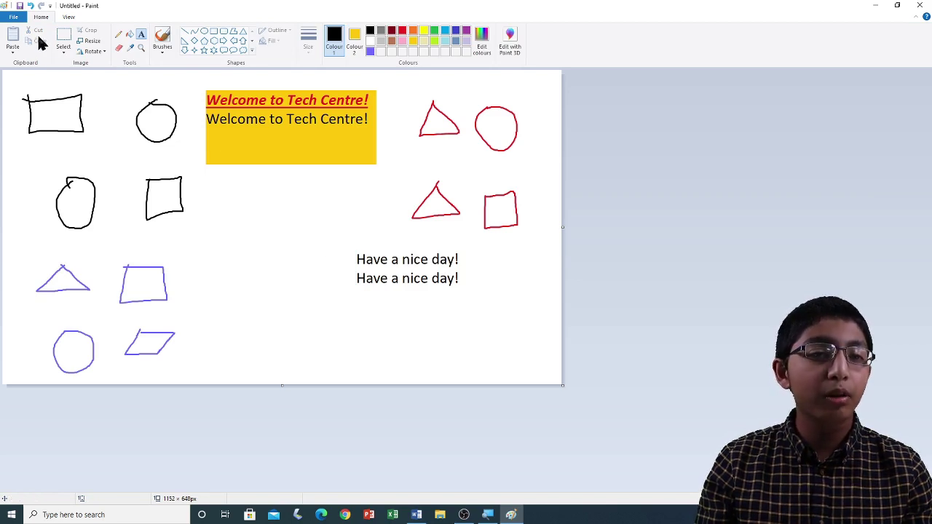
Save the drawing as 'Shapes and Text' in Documents, then start a new blank picture
click(13, 16)
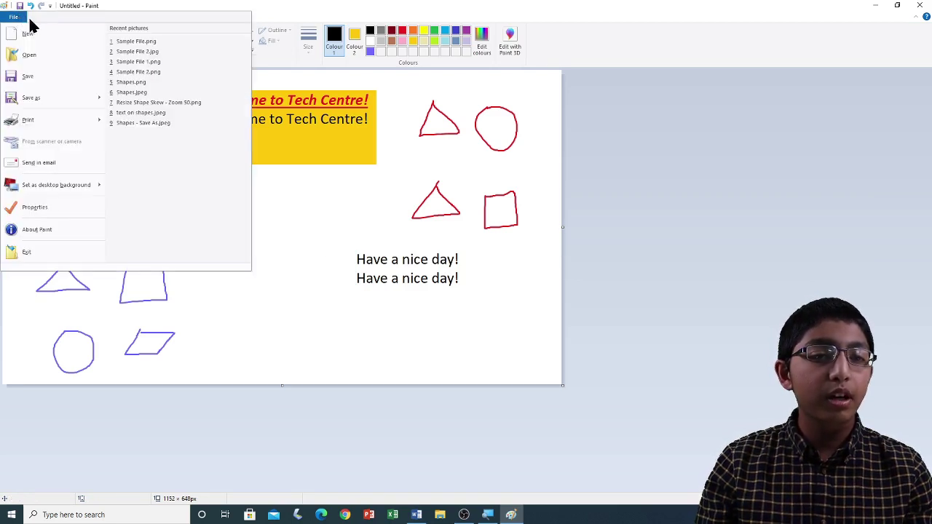
click(38, 72)
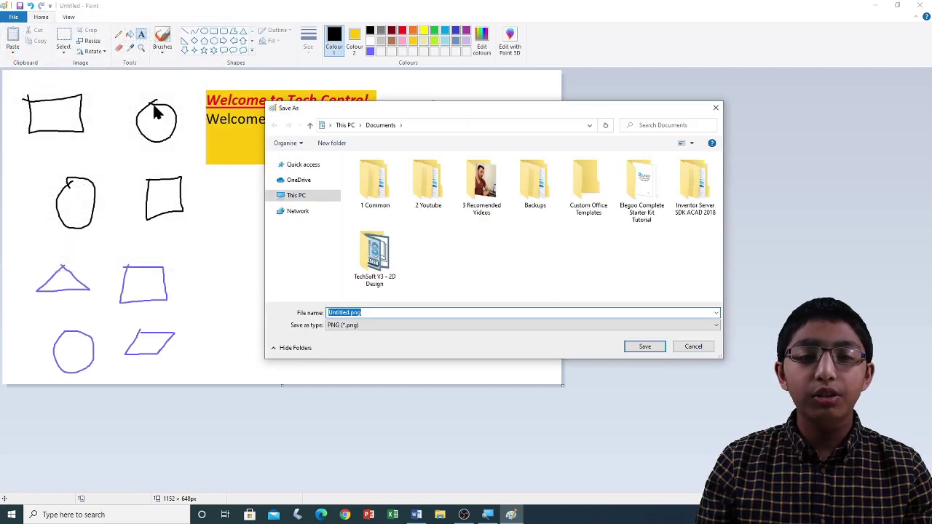
click(306, 196)
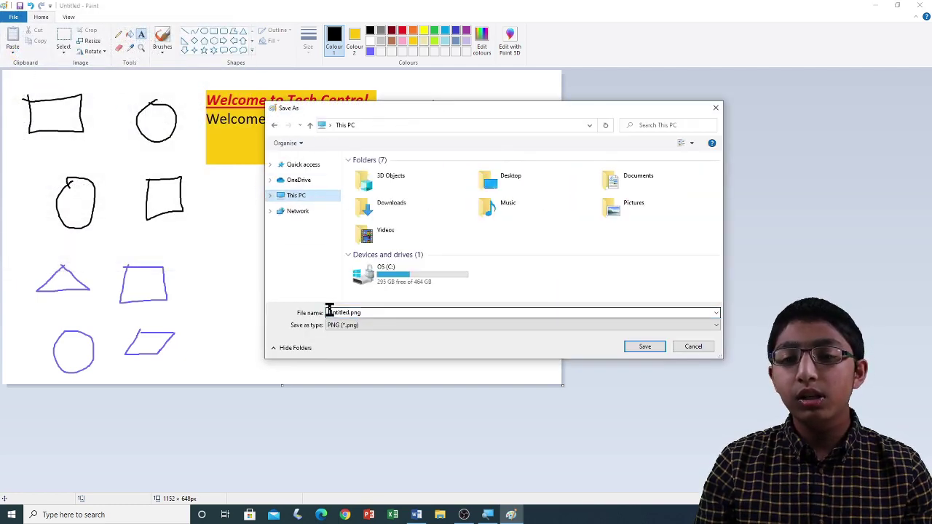
double_click(635, 183)
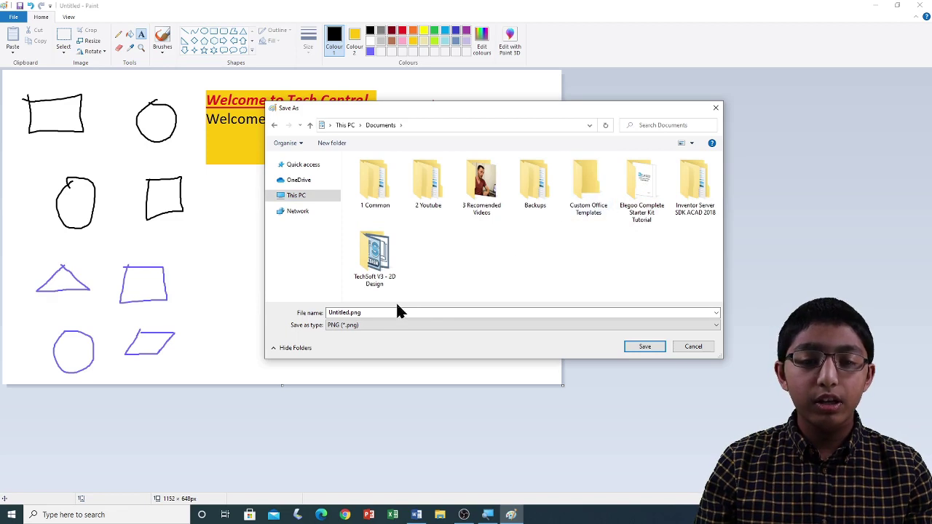
click(348, 312)
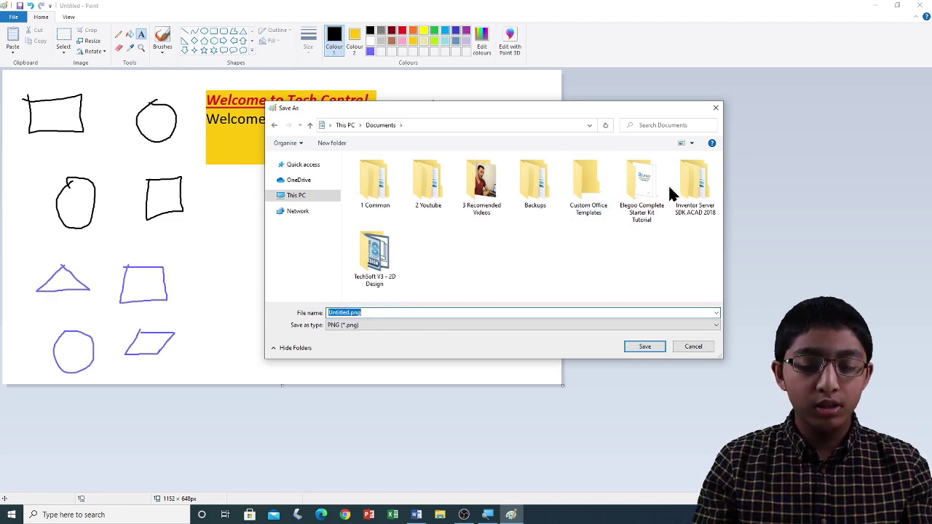
text(Shape)
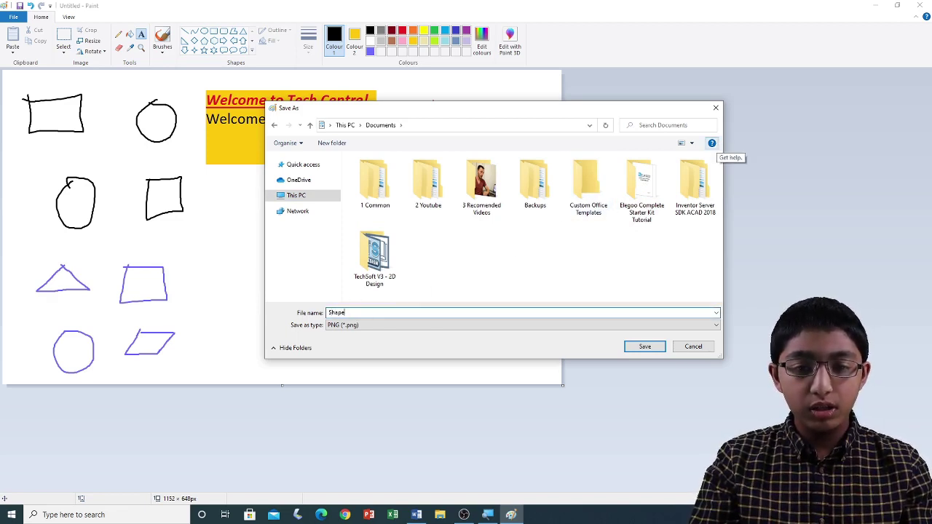
text(s and T)
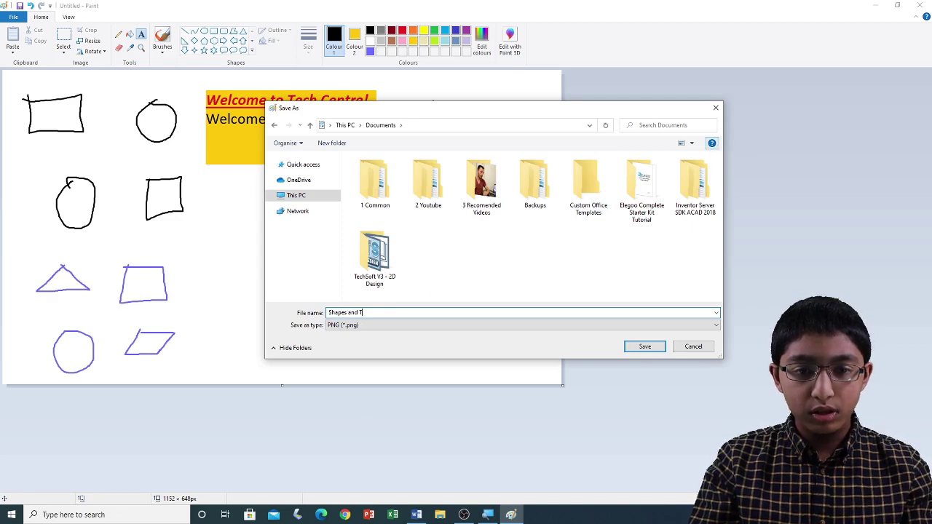
text(ext)
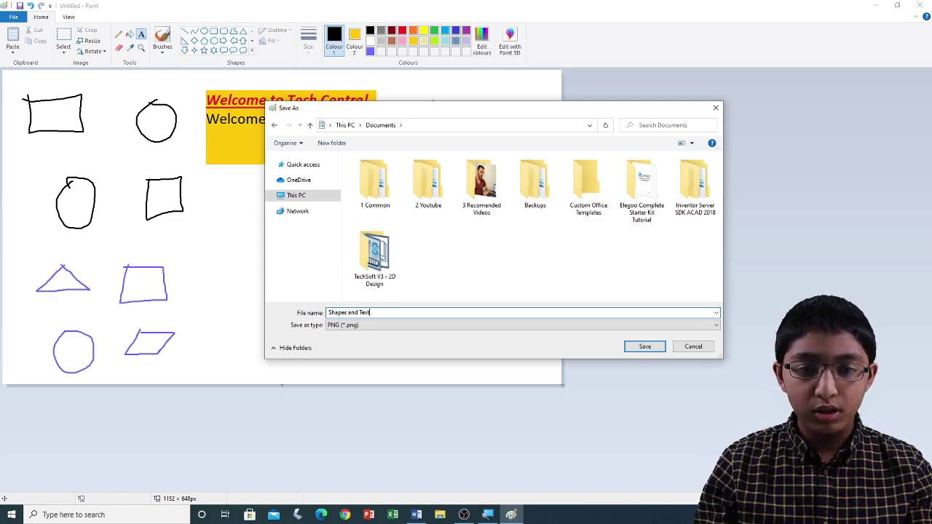
click(644, 348)
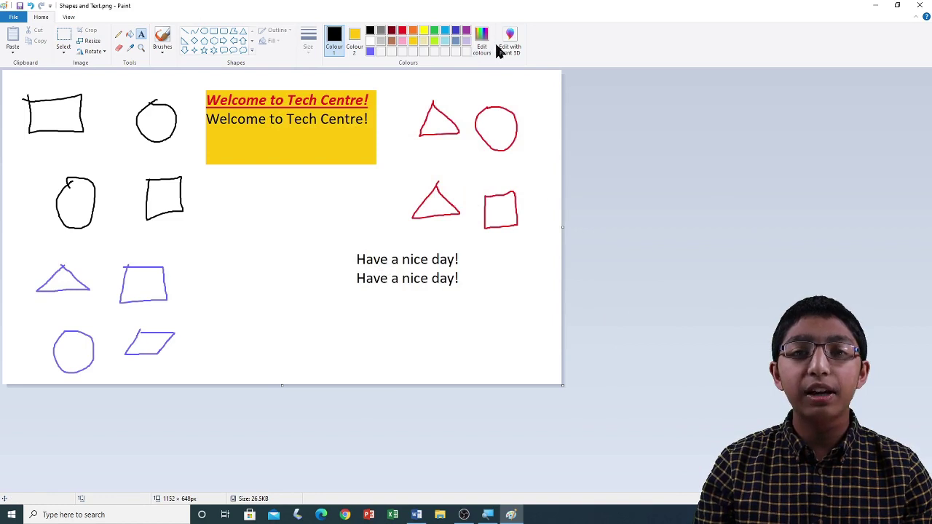
click(13, 18)
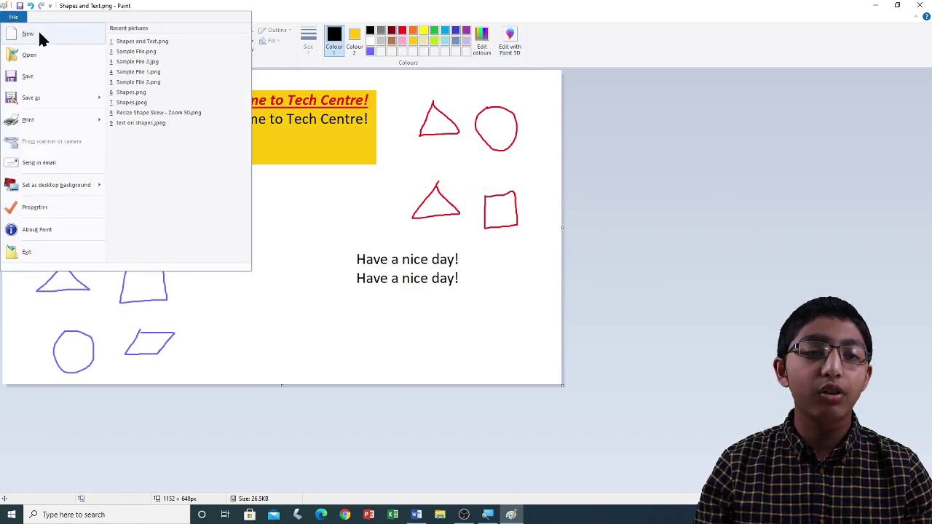
click(39, 37)
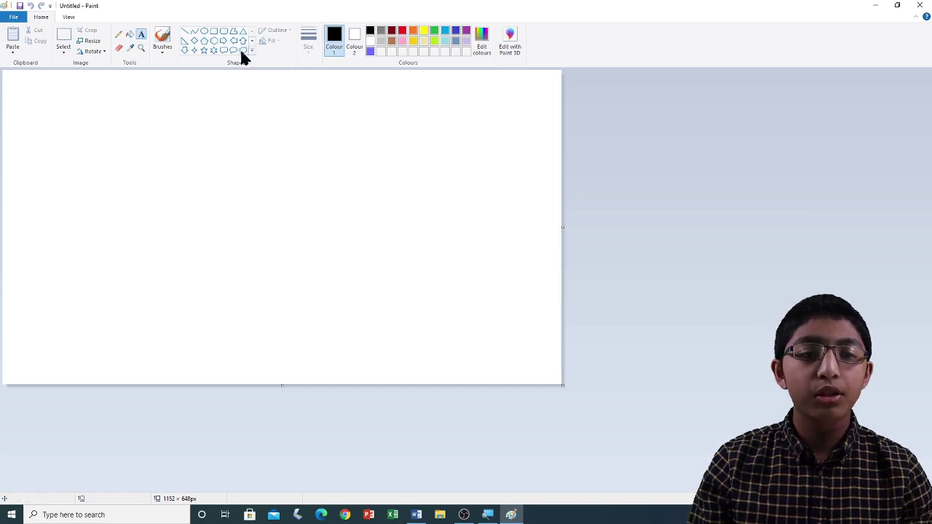
Draw a black square outline in the middle of the canvas with the Rectangle shape
click(215, 33)
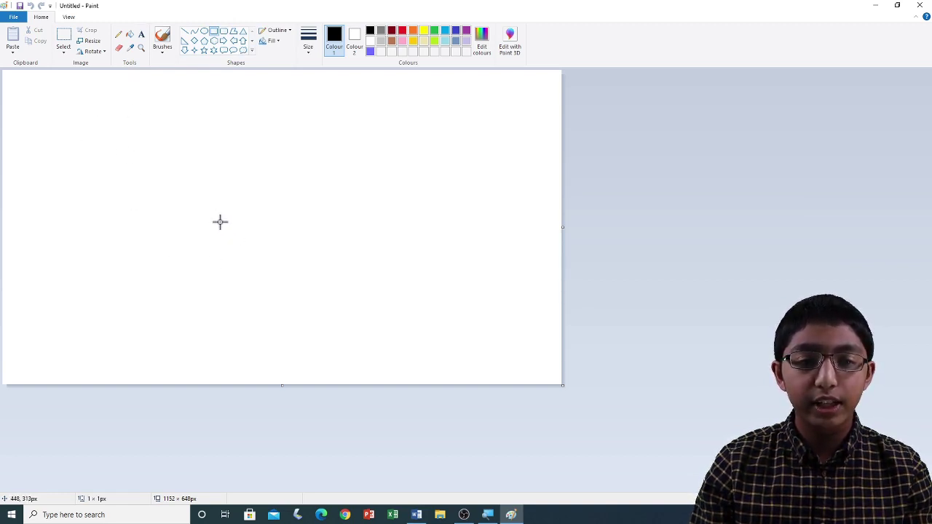
mouse_move(220, 222)
mouse_down()
mouse_move(277, 266)
mouse_move(323, 341)
mouse_move(350, 337)
mouse_move(340, 345)
mouse_move(333, 331)
mouse_move(349, 350)
mouse_up()
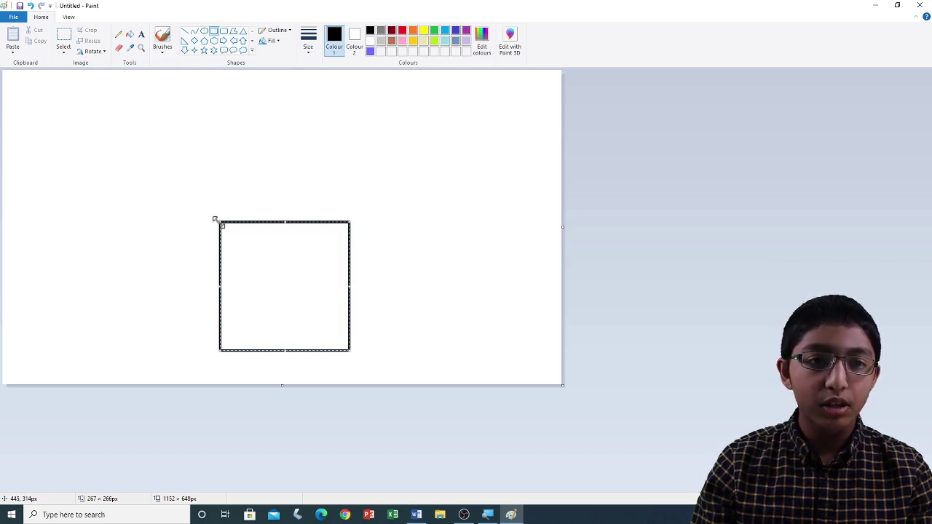
mouse_move(215, 219)
mouse_down()
mouse_move(229, 178)
mouse_move(151, 192)
mouse_move(206, 251)
mouse_move(214, 213)
mouse_up()
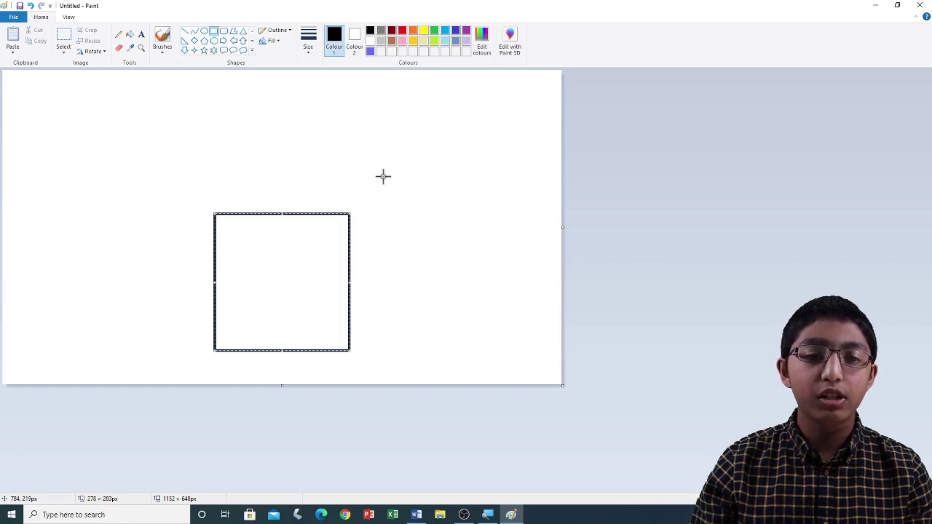
click(165, 184)
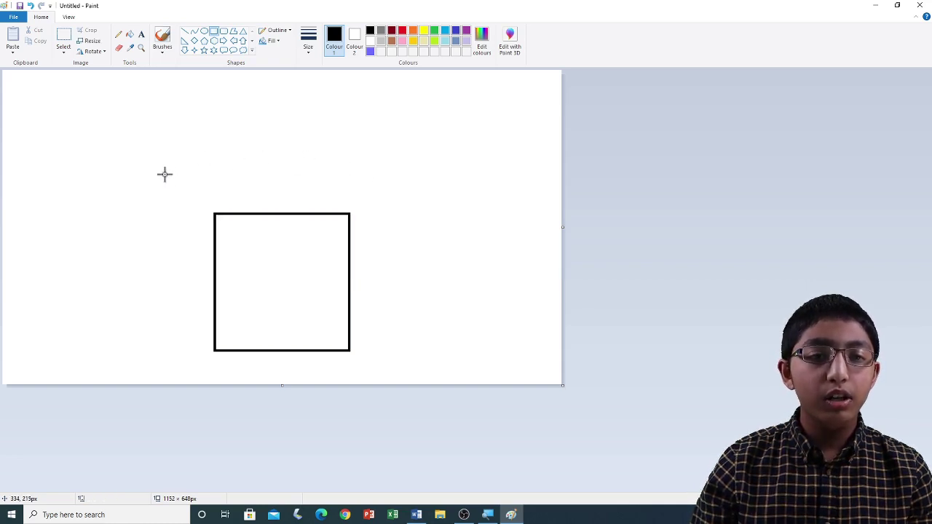
click(252, 51)
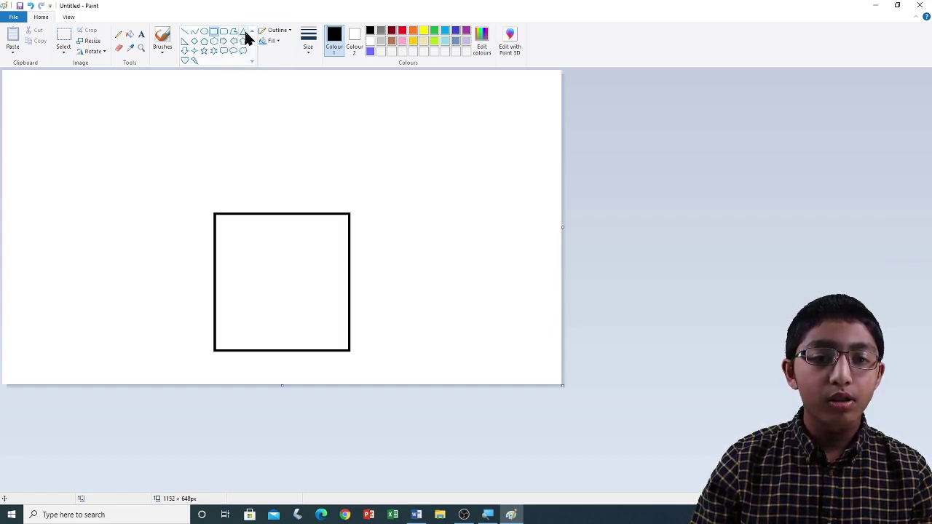
Draw a black triangle roof above the square, aligning its base with the square's top edge
click(244, 33)
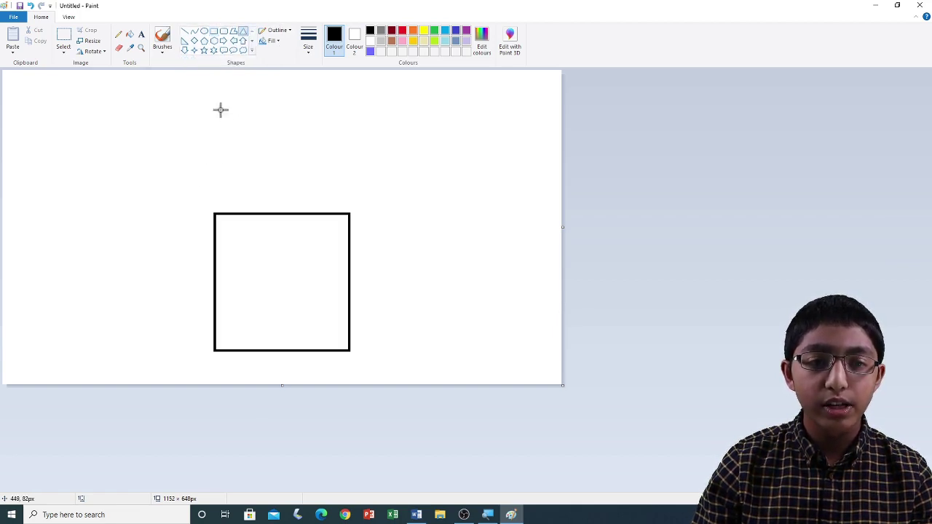
mouse_move(211, 111)
mouse_down()
mouse_move(325, 179)
mouse_move(349, 201)
mouse_move(346, 212)
mouse_up()
drag(322, 170, 323, 167)
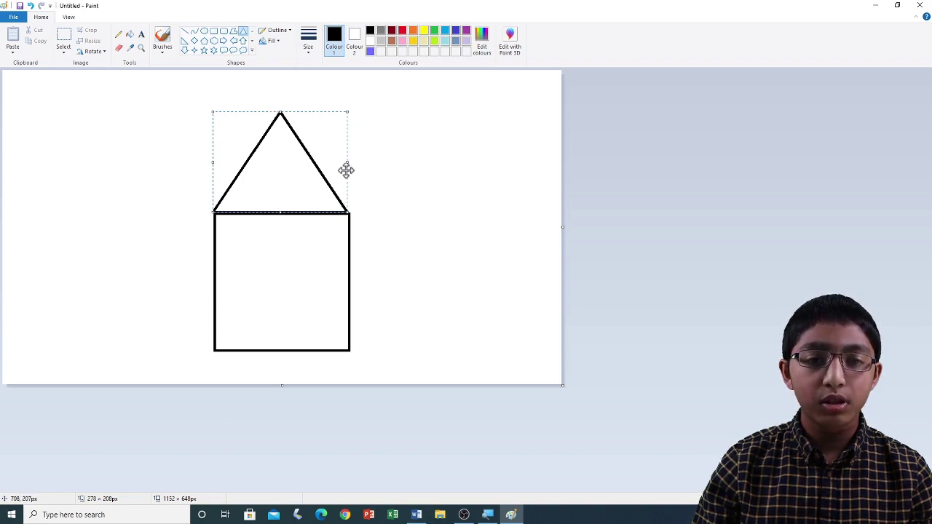
mouse_move(346, 113)
mouse_down()
mouse_move(348, 98)
mouse_move(337, 125)
mouse_move(349, 123)
mouse_up()
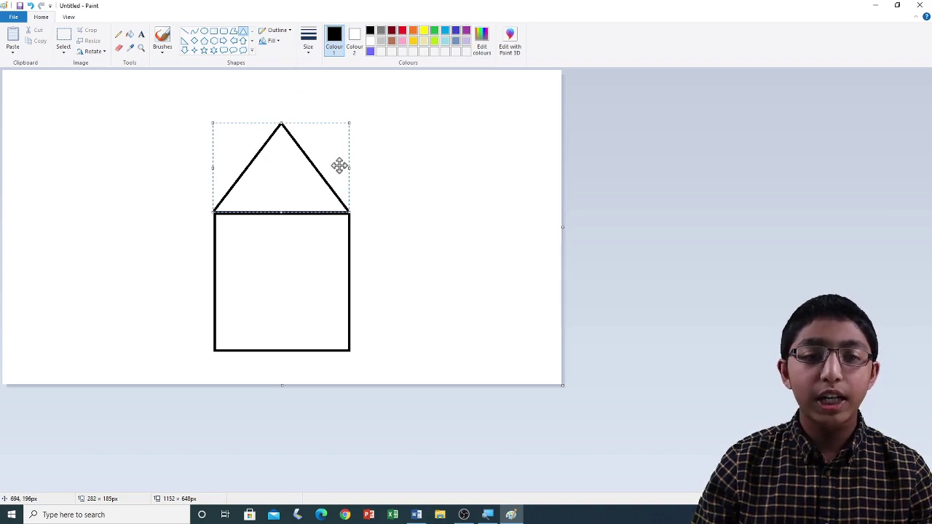
click(412, 244)
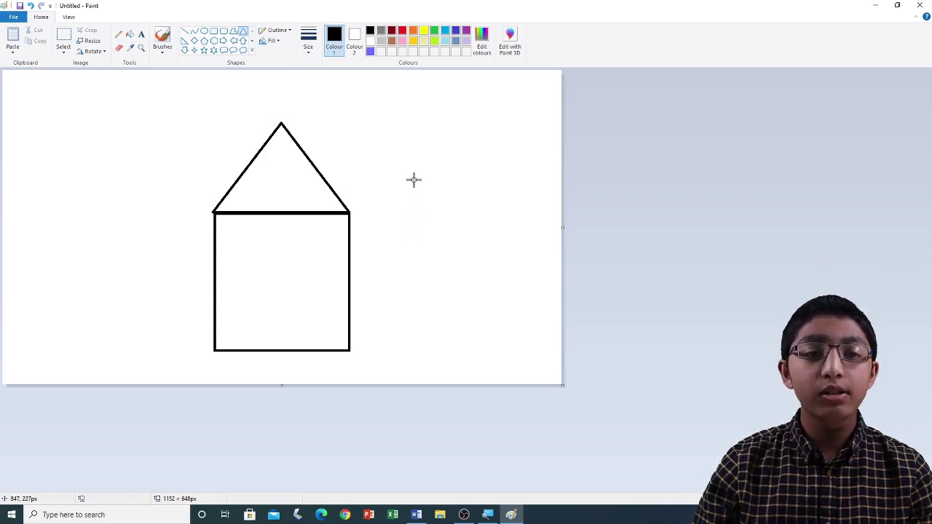
Draw a narrow rectangular door in the lower right of the house
click(214, 34)
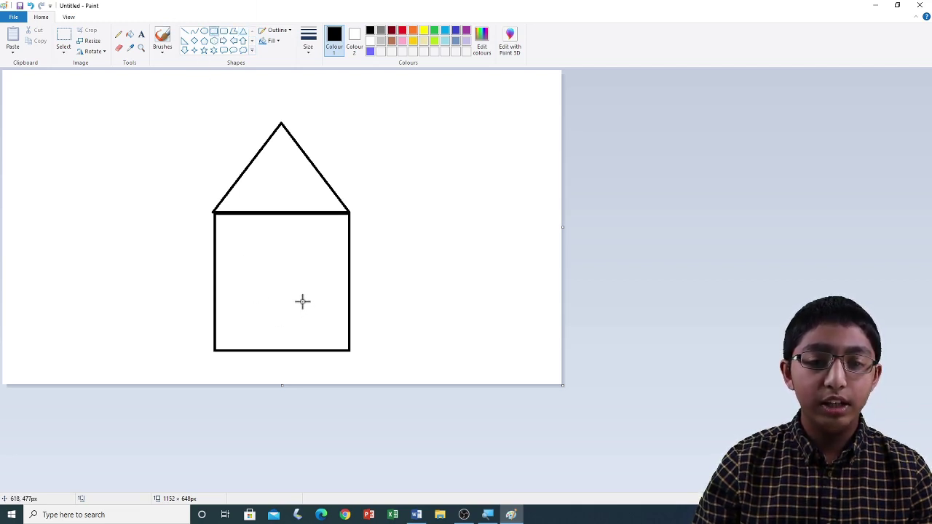
drag(301, 301, 337, 351)
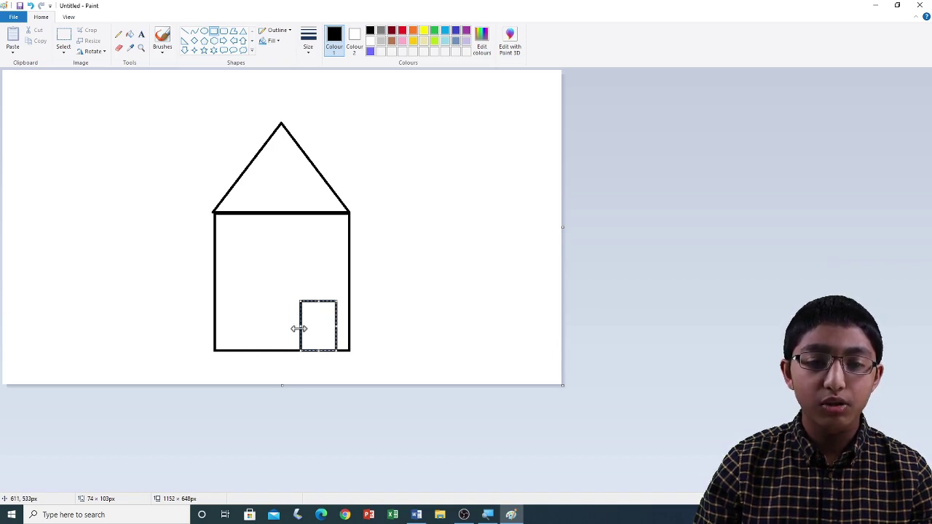
drag(300, 330, 327, 302)
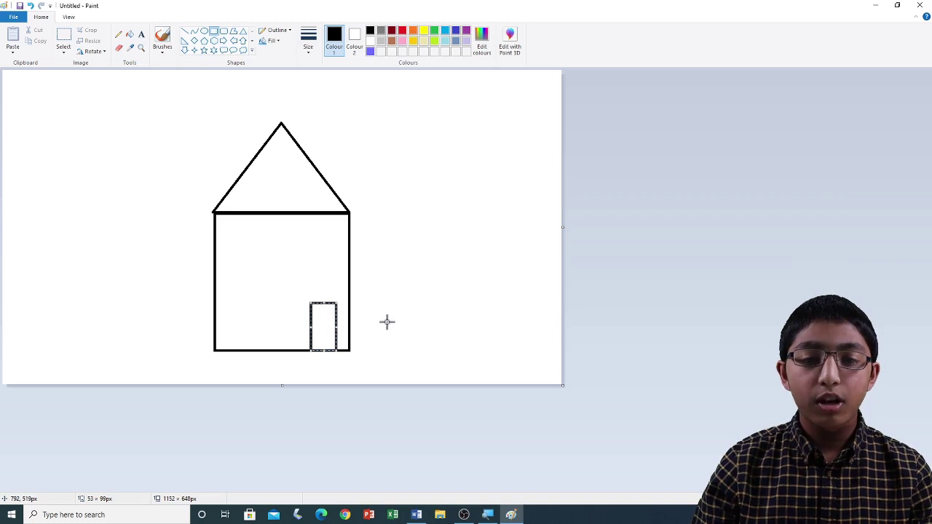
click(435, 289)
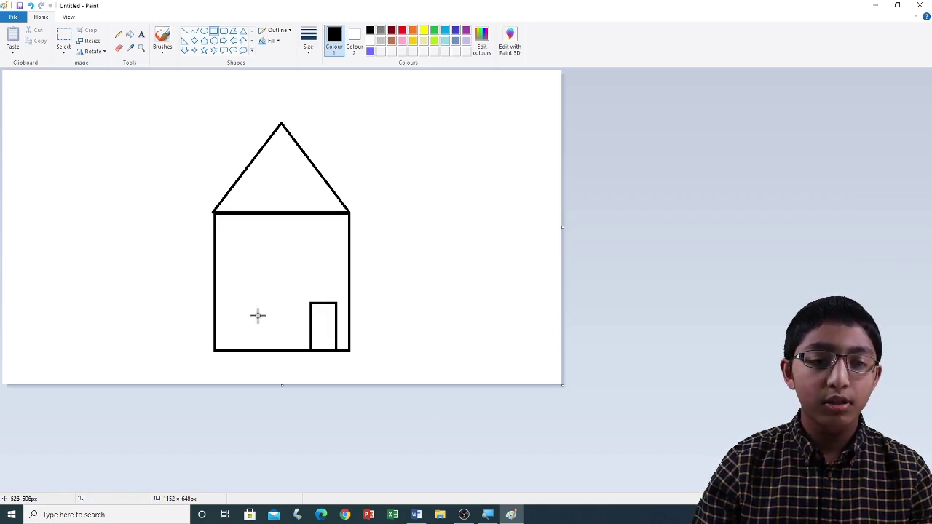
Add three small square windows: upper left, upper right and lower left of the house
drag(234, 235, 268, 271)
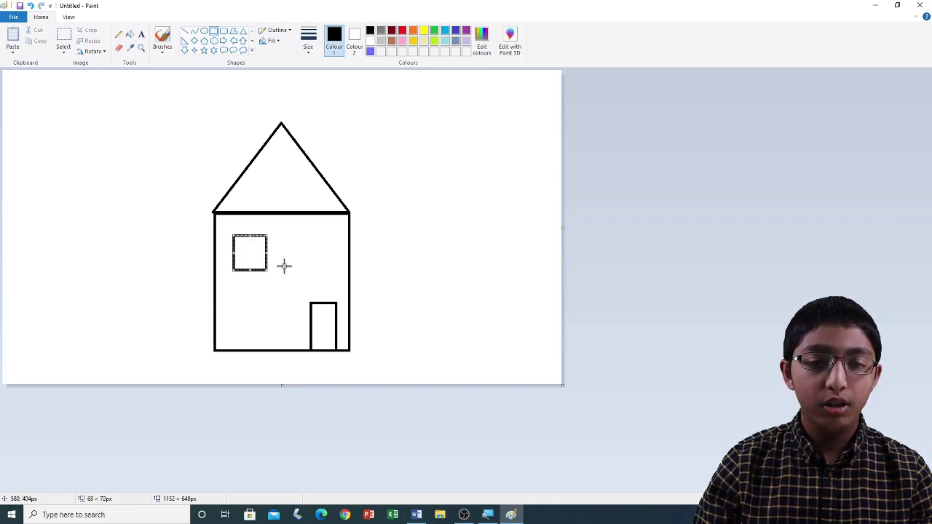
click(406, 257)
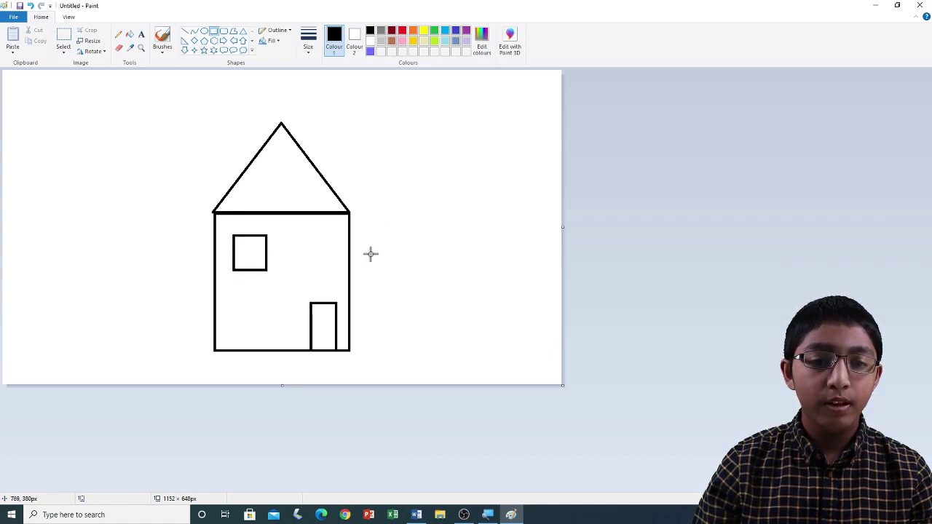
drag(300, 234, 338, 274)
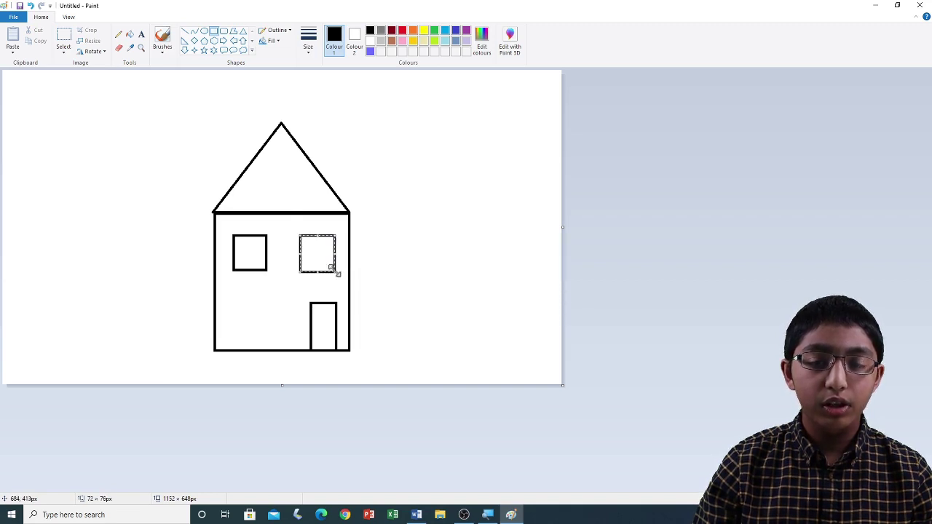
click(405, 271)
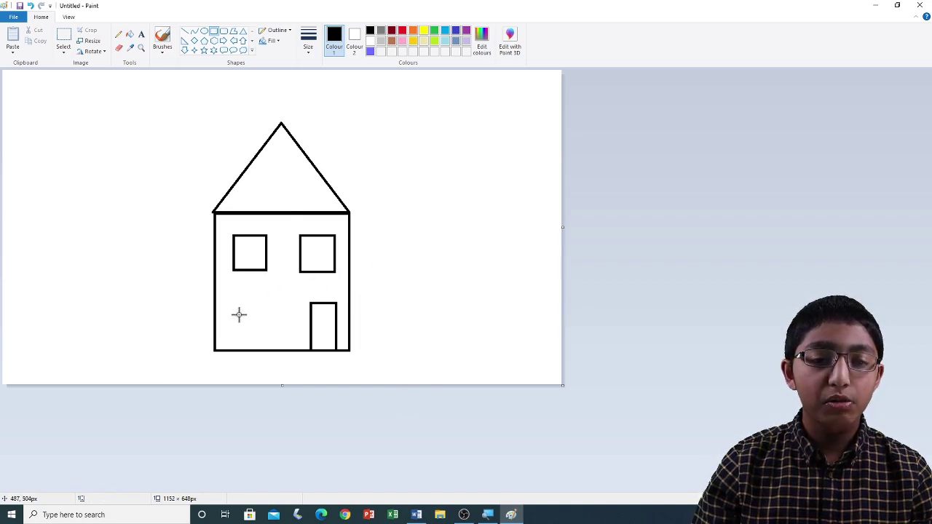
drag(239, 309, 272, 342)
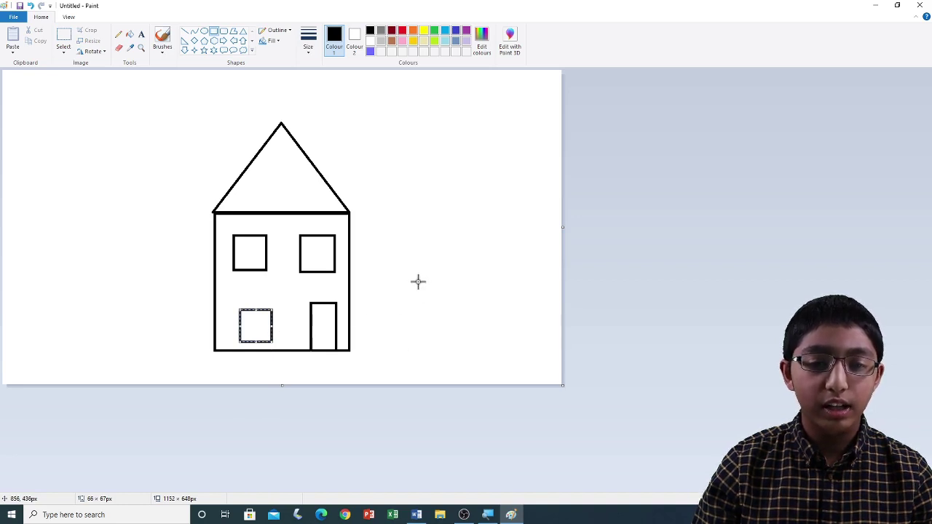
click(131, 281)
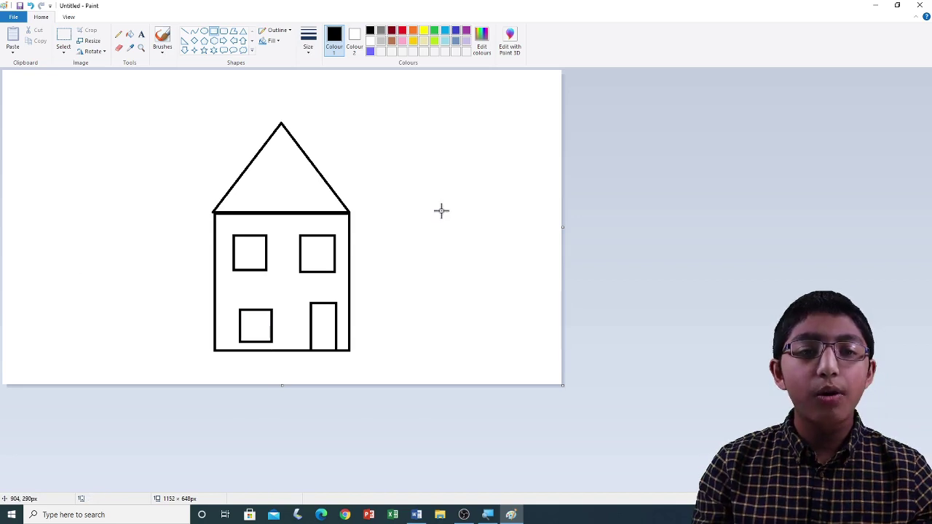
Draw a round black circle in the upper-right sky beside the house as the sun
click(205, 31)
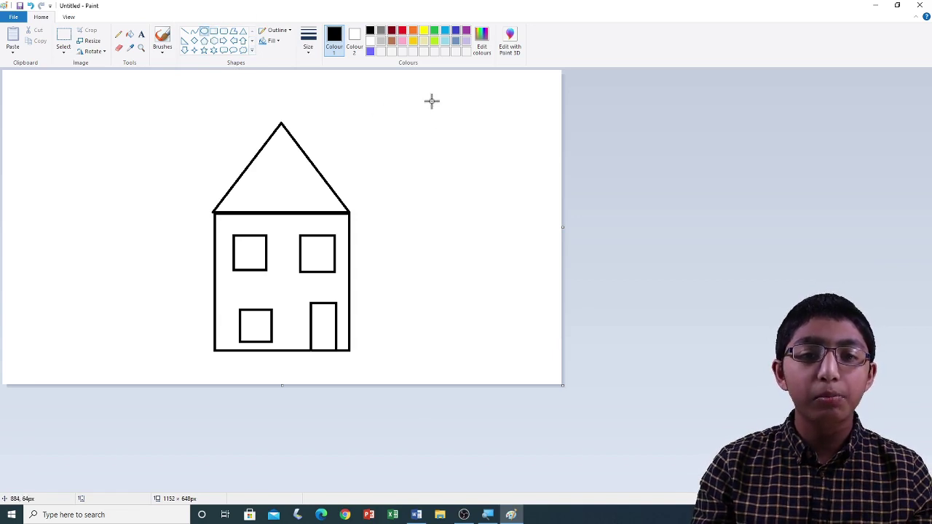
drag(427, 94, 497, 171)
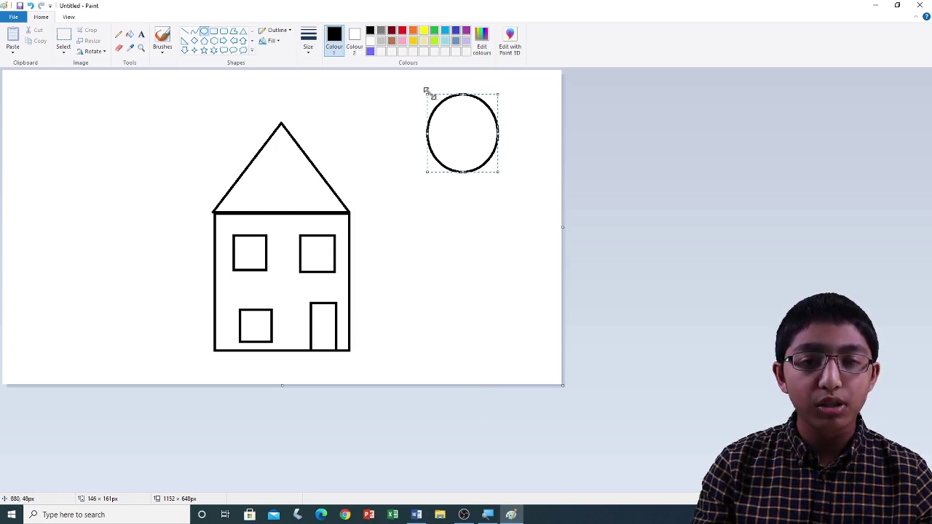
drag(427, 92, 418, 90)
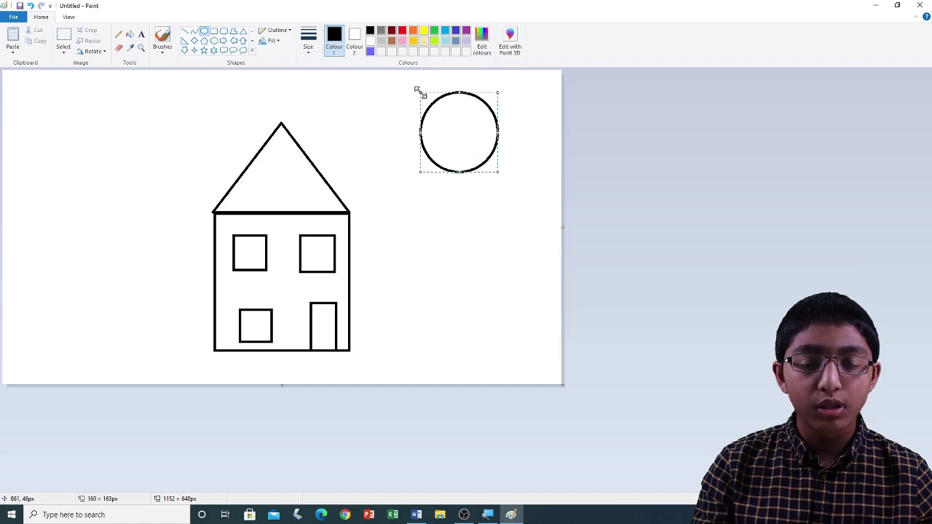
click(490, 235)
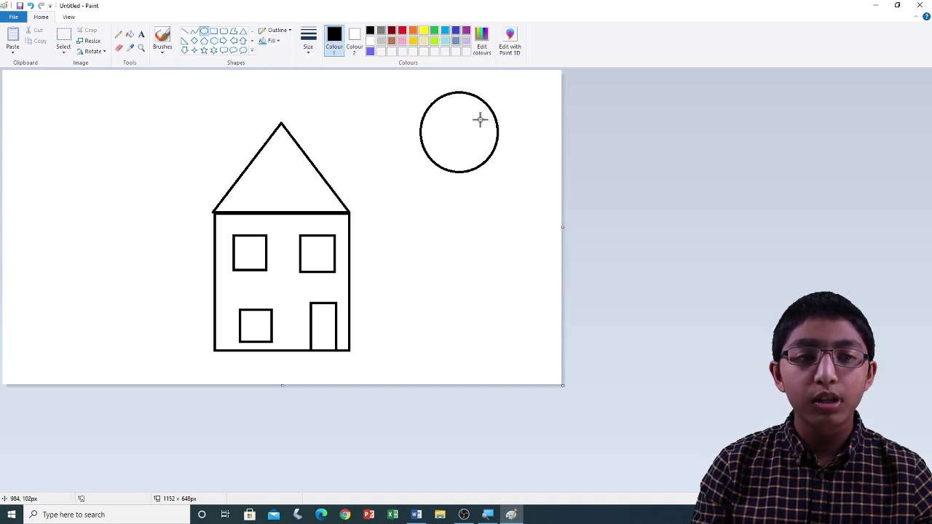
With the fill tool, colour the sun yellow and the roof brown
click(130, 40)
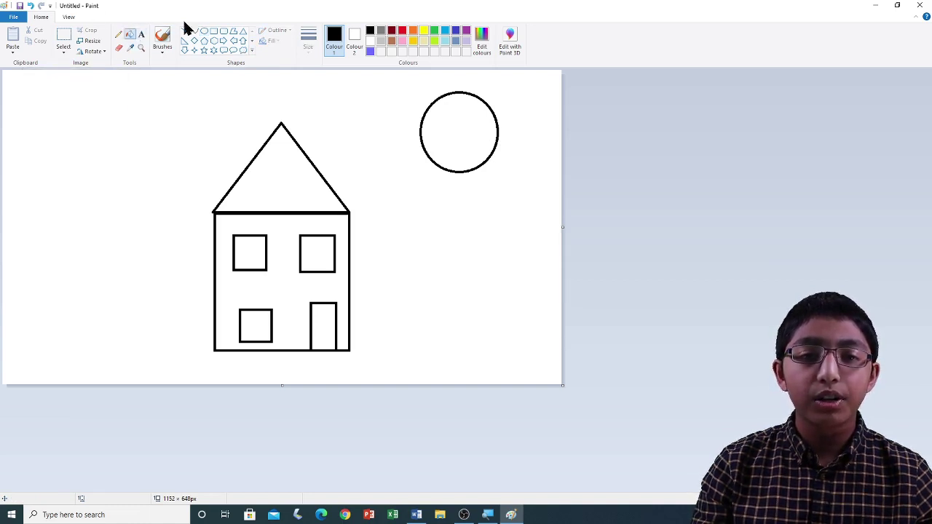
click(412, 42)
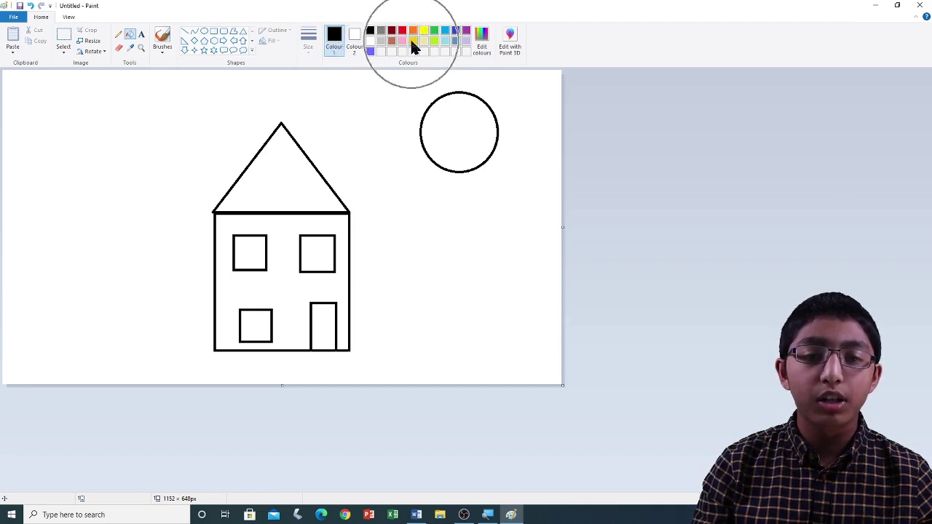
click(452, 124)
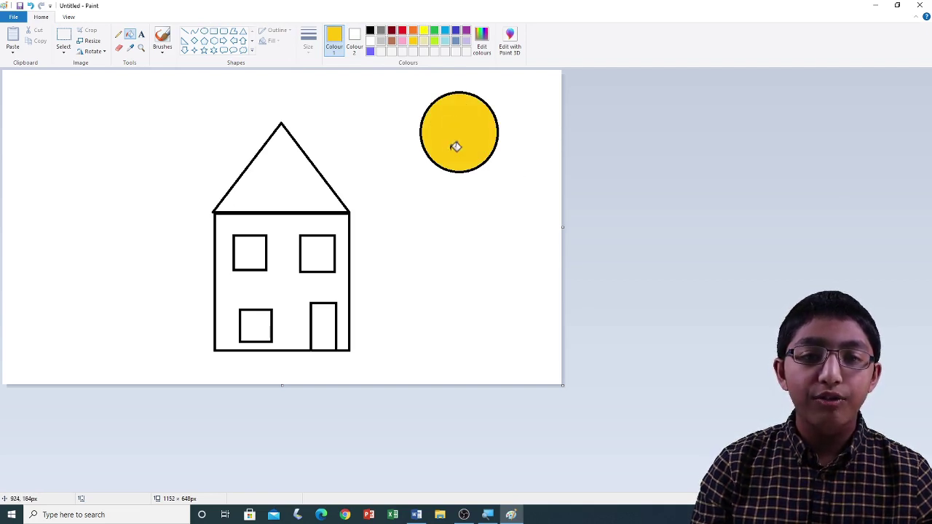
click(405, 34)
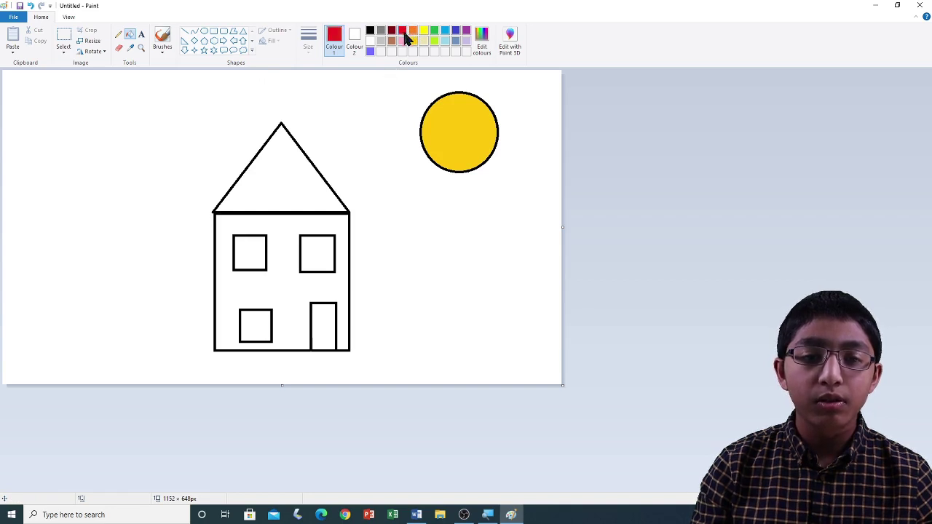
click(299, 186)
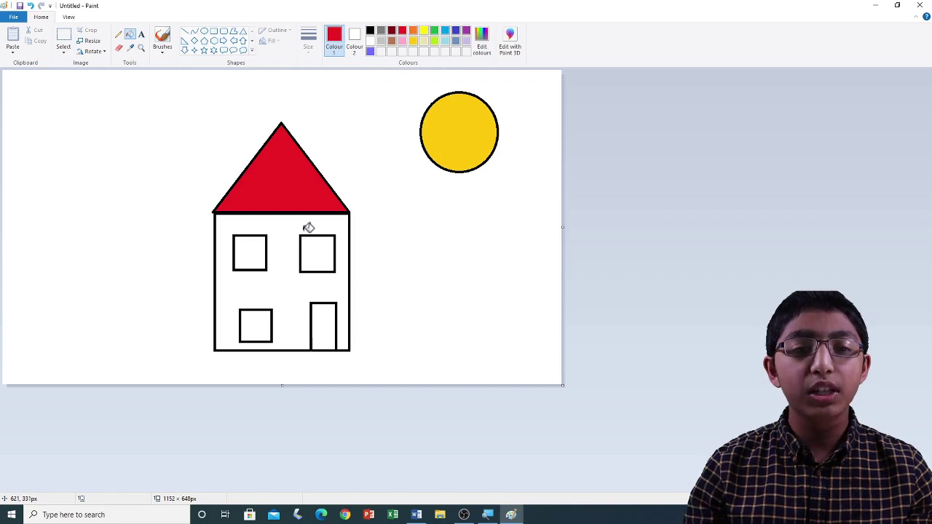
click(392, 40)
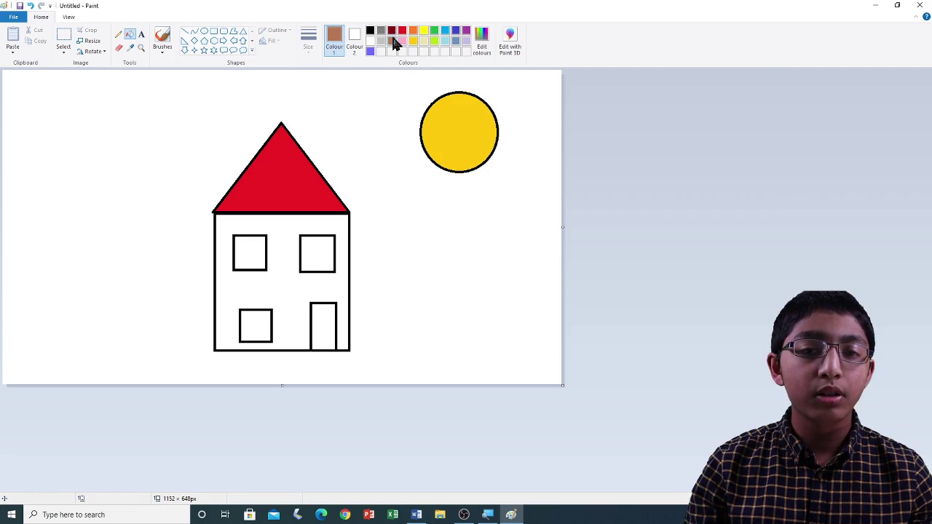
click(291, 195)
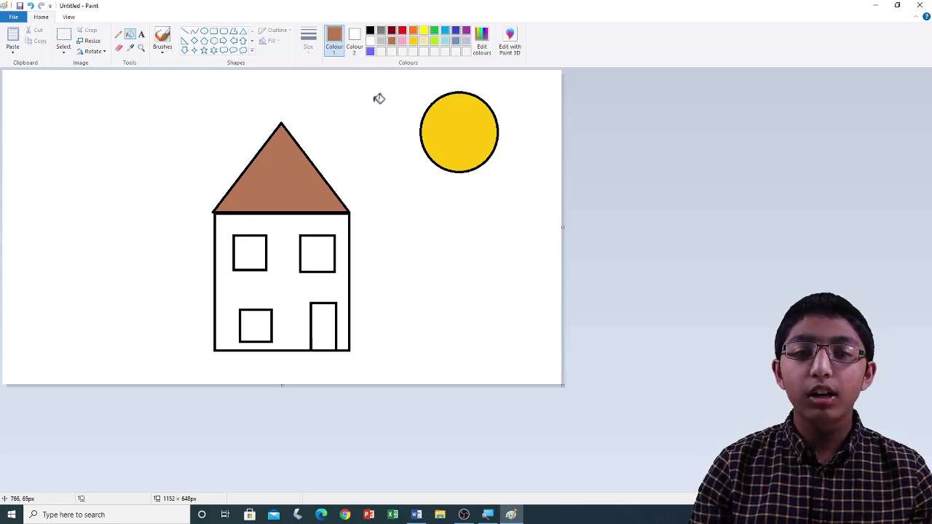
Fill the door lime green
click(448, 42)
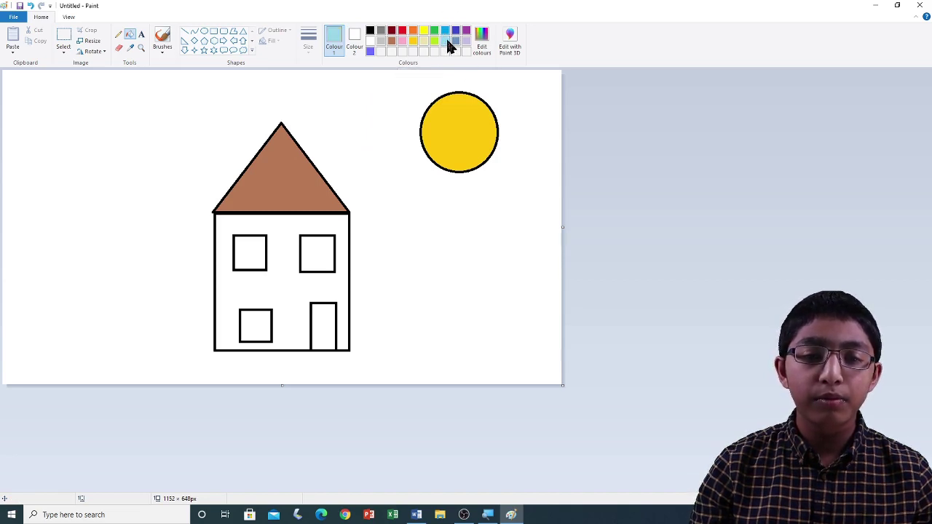
click(329, 314)
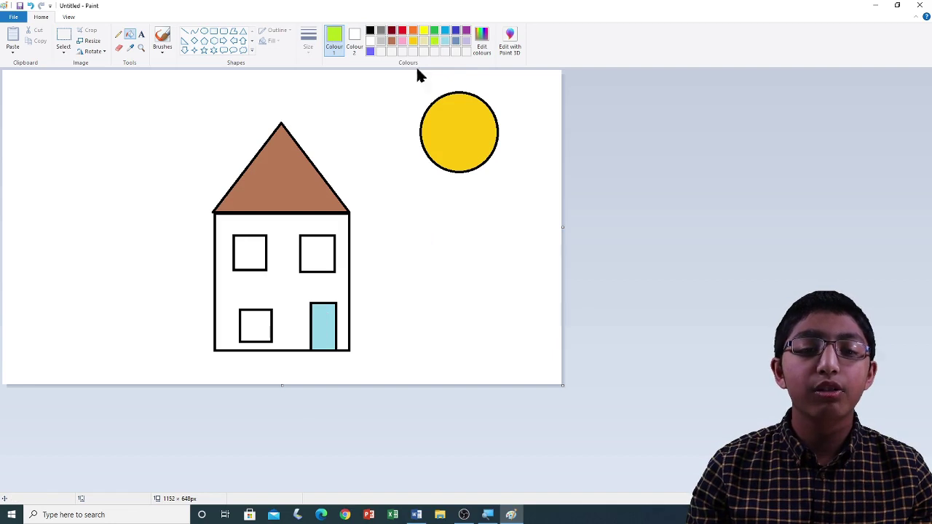
click(328, 321)
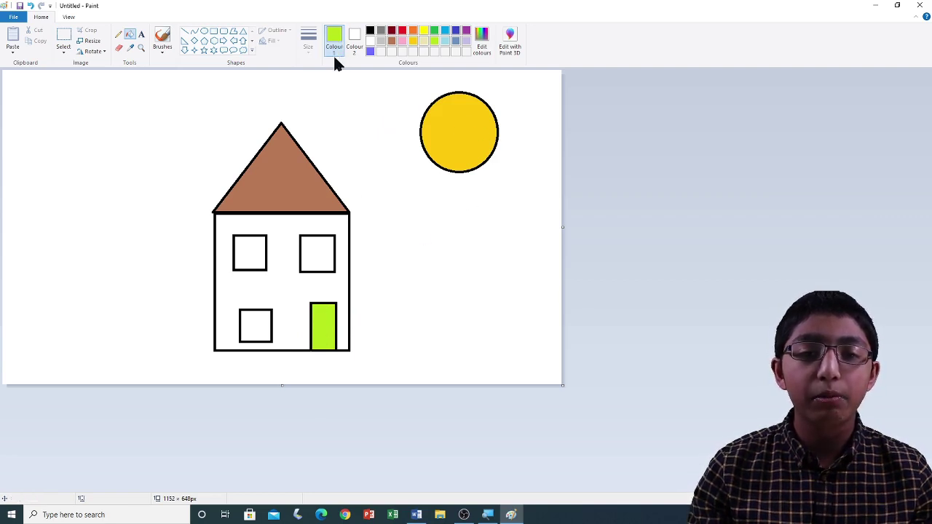
Fill the upper-right, upper-left and lower-left windows light blue
click(446, 42)
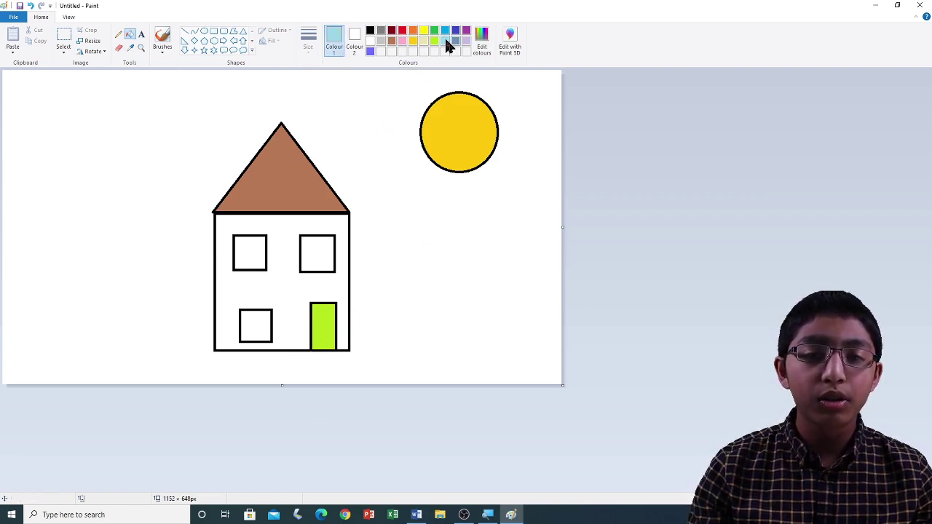
click(322, 253)
click(259, 248)
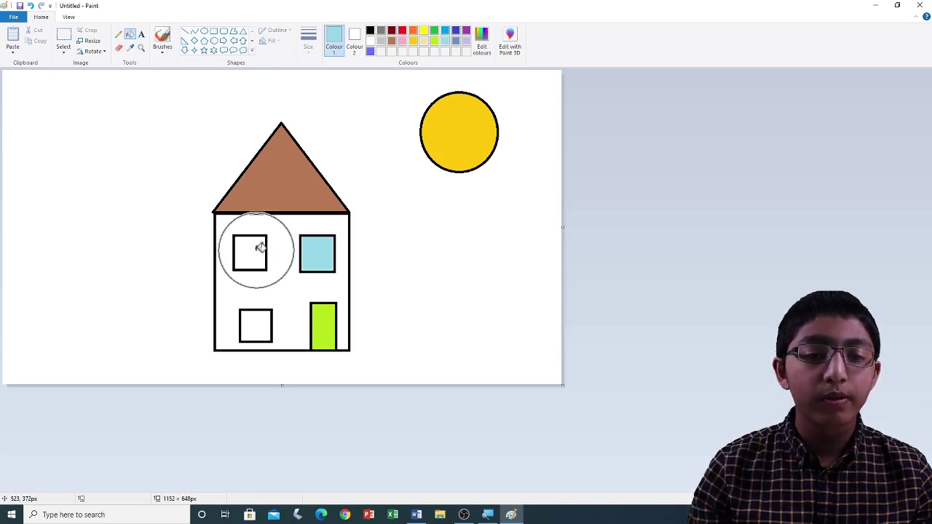
click(264, 321)
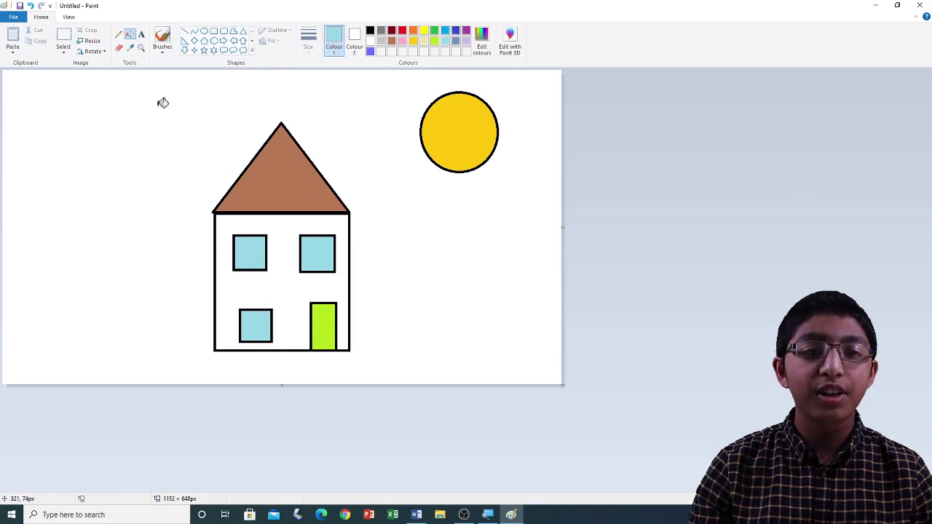
click(10, 17)
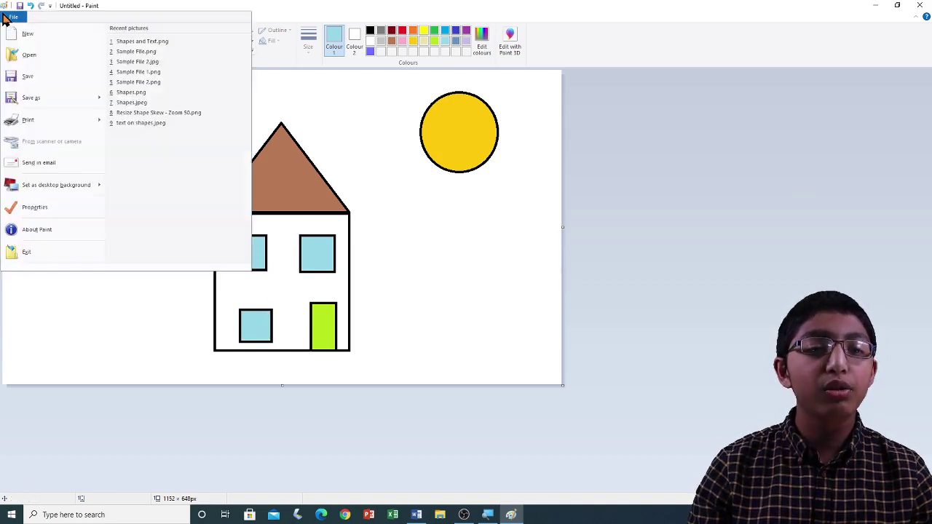
Save the picture to Documents as 'Sample File - House' PNG, then close Paint
click(41, 76)
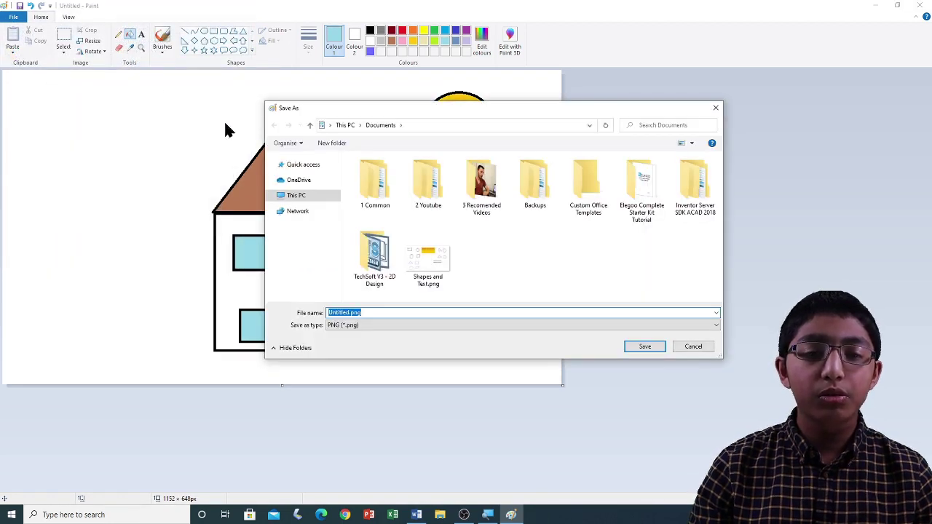
click(297, 197)
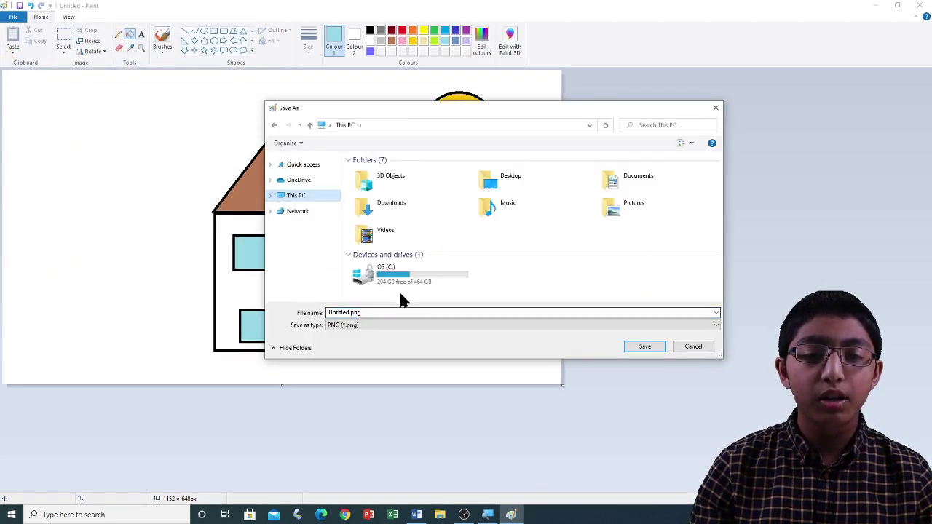
double_click(636, 187)
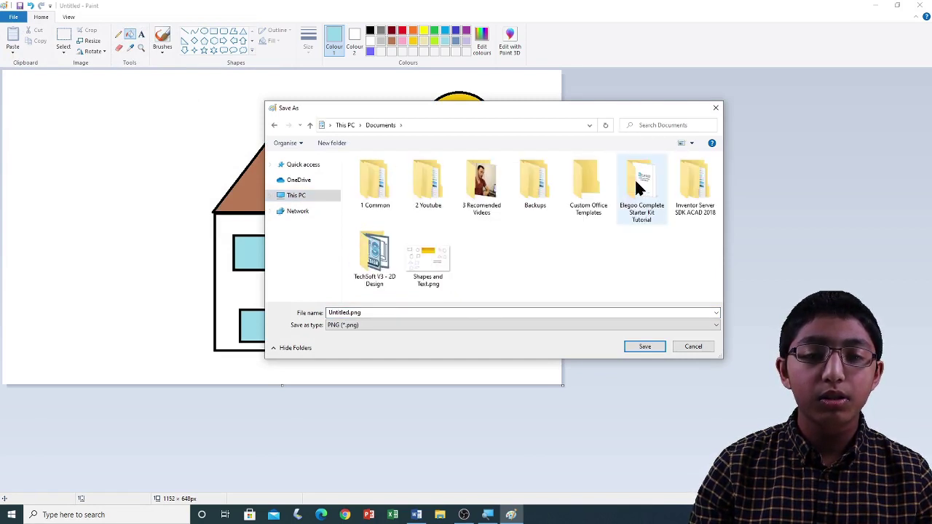
double_click(346, 312)
text(Sample File - House)
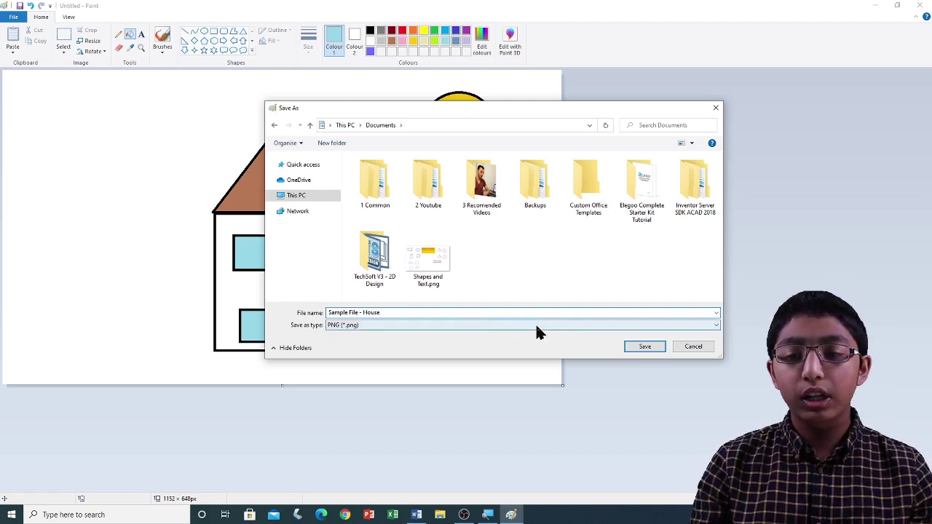
click(645, 348)
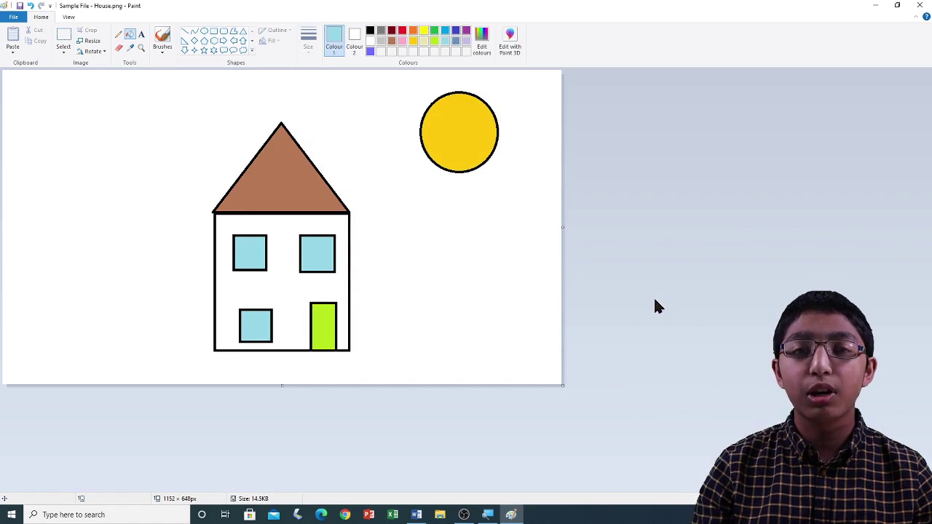
click(916, 5)
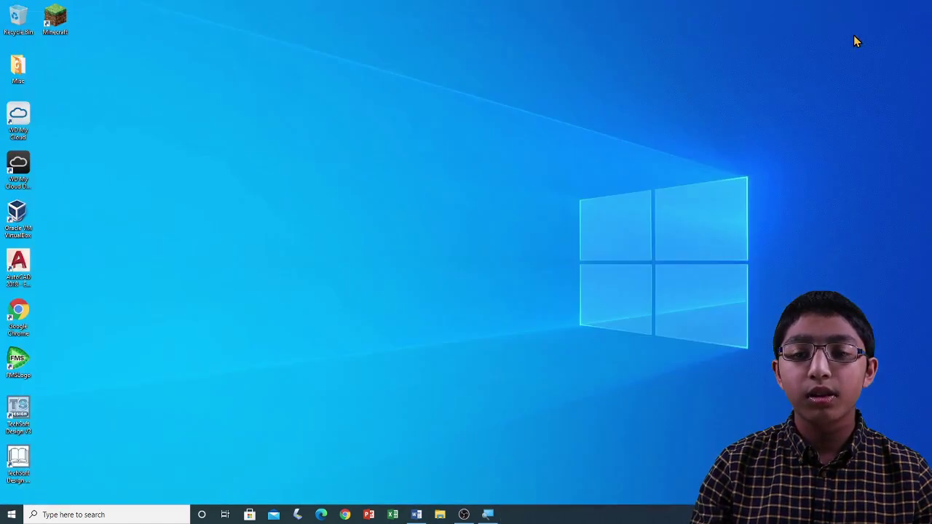